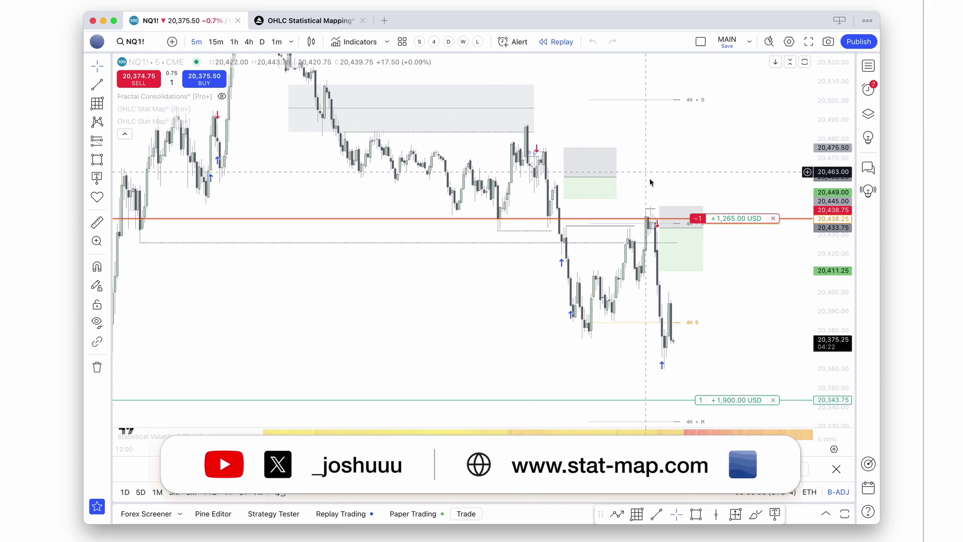
Start a bar replay from about 03:40 on 22 Oct '24 and switch the chart to the 1h interval
left_click(316, 469)
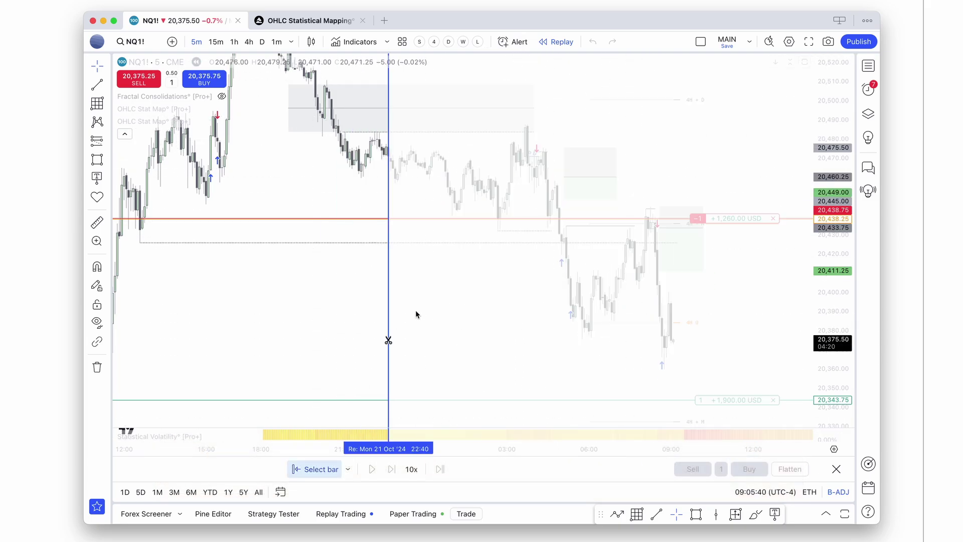
left_click(523, 271)
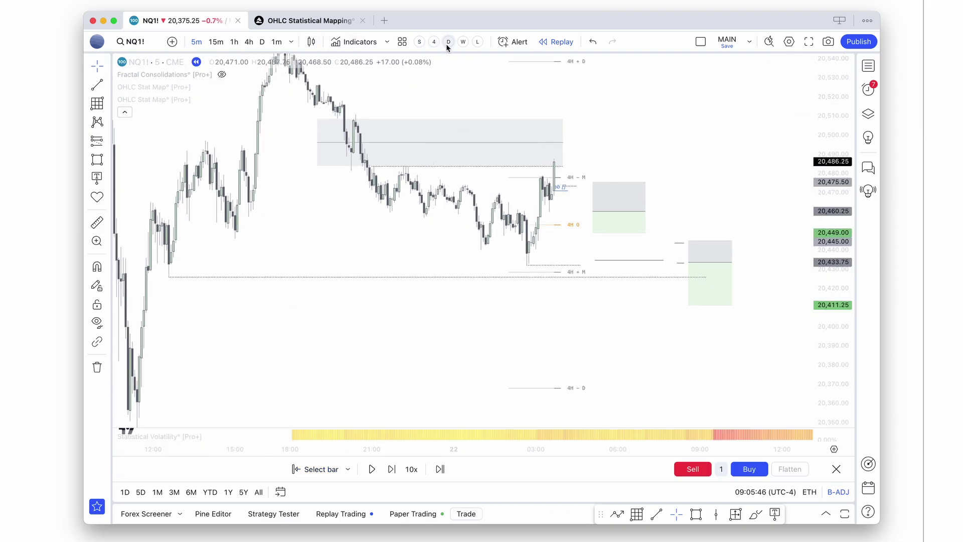
type("1h")
key("Return")
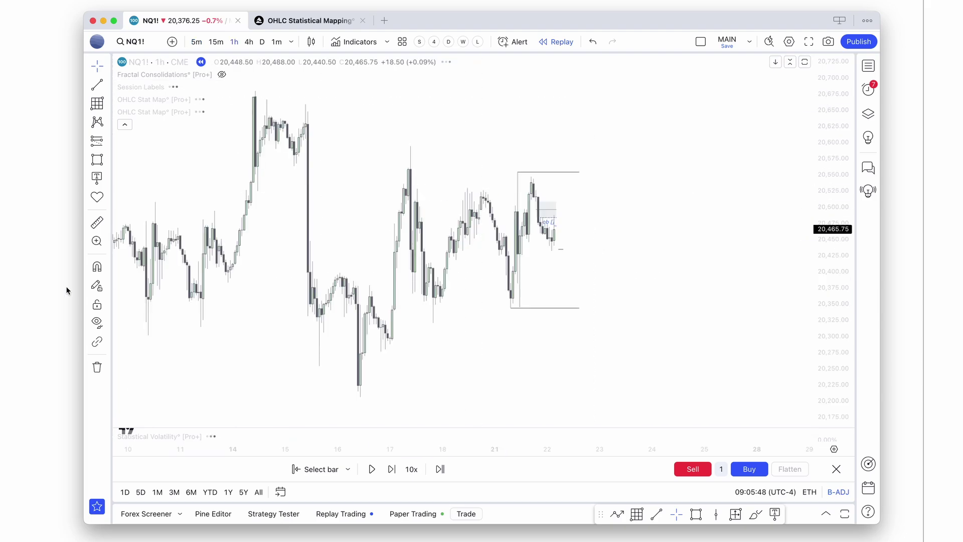
Remove all existing drawings from the 1h chart
left_click(102, 367)
left_click(138, 366)
scroll(432, 248, "up", 5)
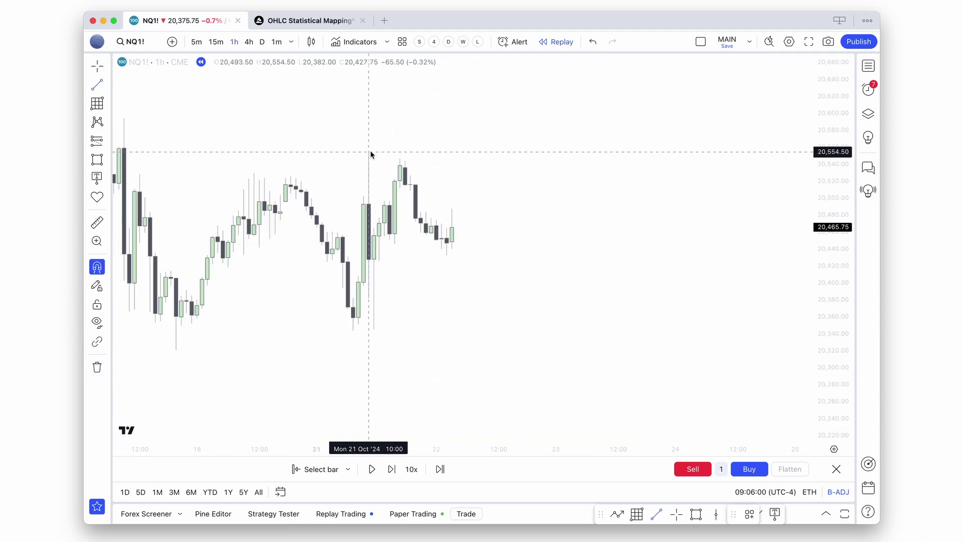
Draw horizontal trend lines from the 21 Oct 10:00 high at 20,554.50 and the 07:00 low at 20,343.75 to about 23 Oct 03:00
left_click(371, 154)
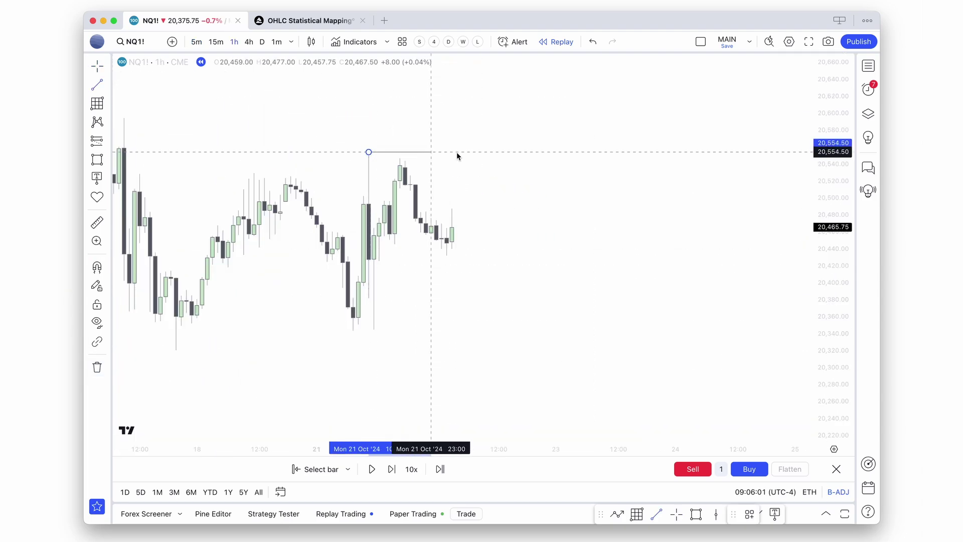
left_click(571, 150)
left_click(97, 86)
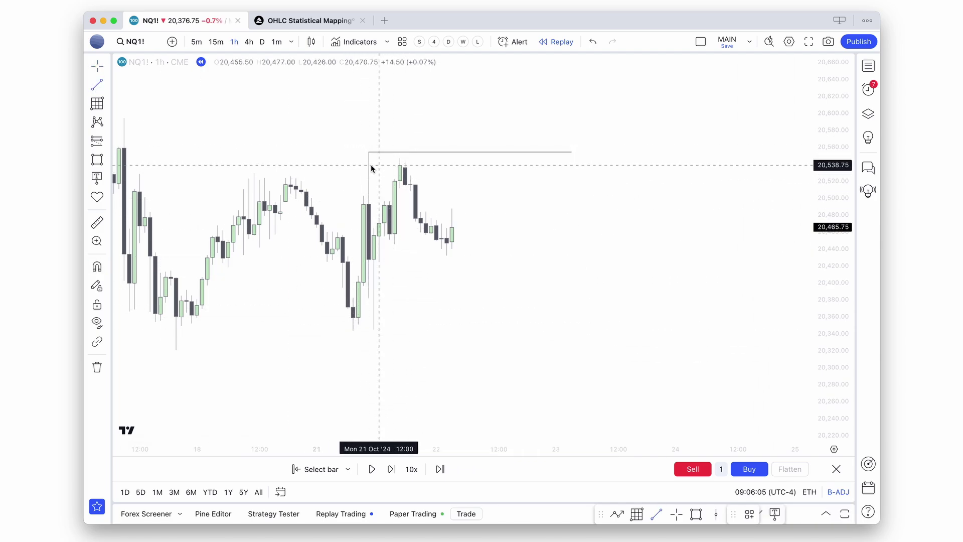
key("super")
left_click(354, 346)
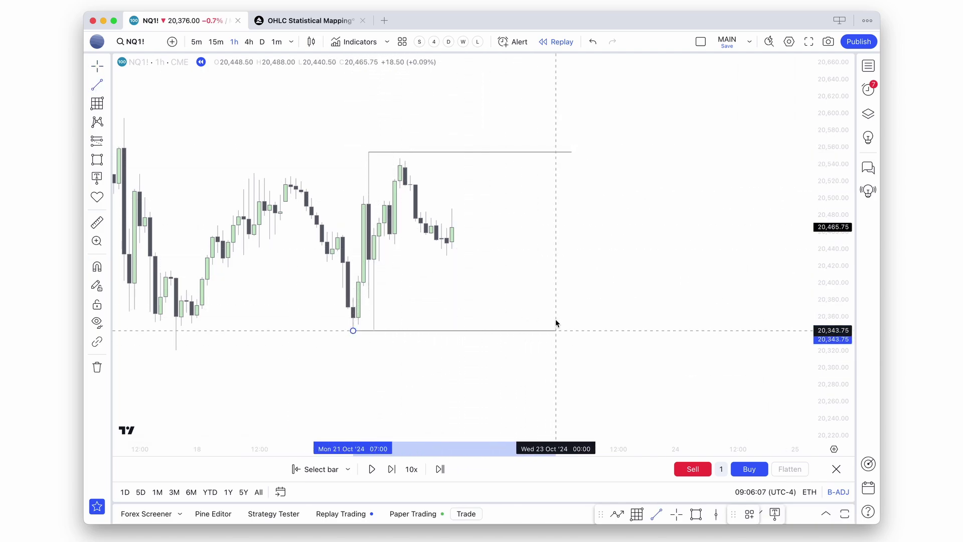
left_click(571, 319)
left_click(385, 325)
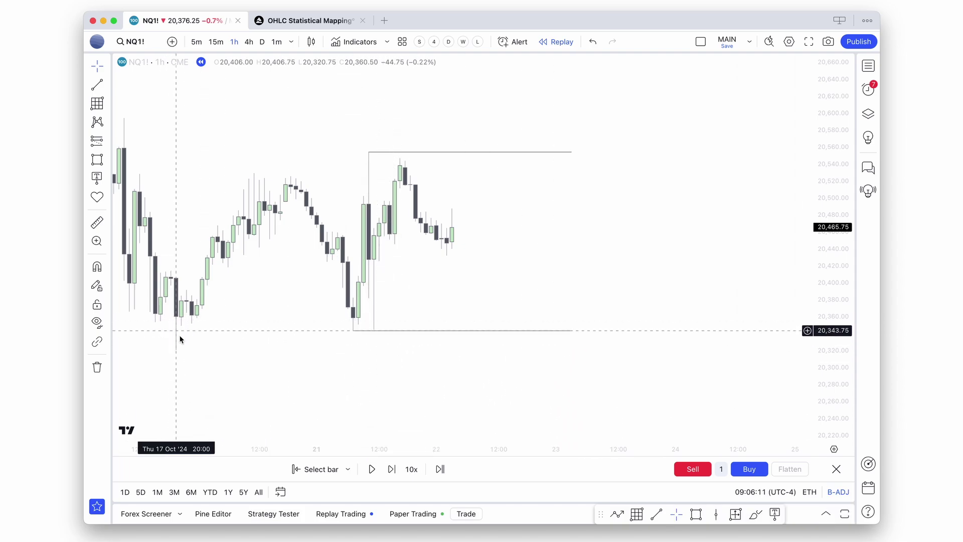
Draw a horizontal trend line from the 17 Oct 20:00 low at 20,320.75 to about 23 Oct 03:00
left_click(96, 86)
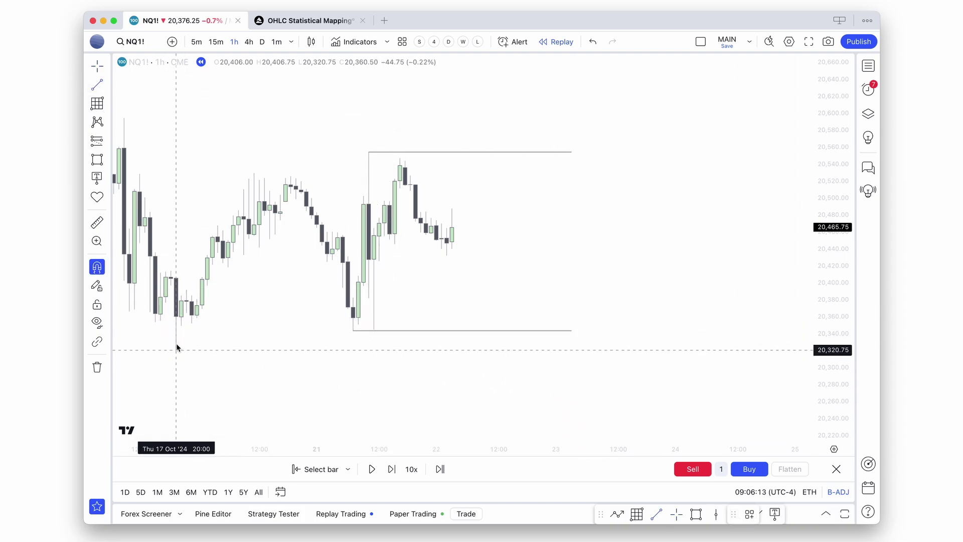
left_click(176, 347)
left_click(569, 350)
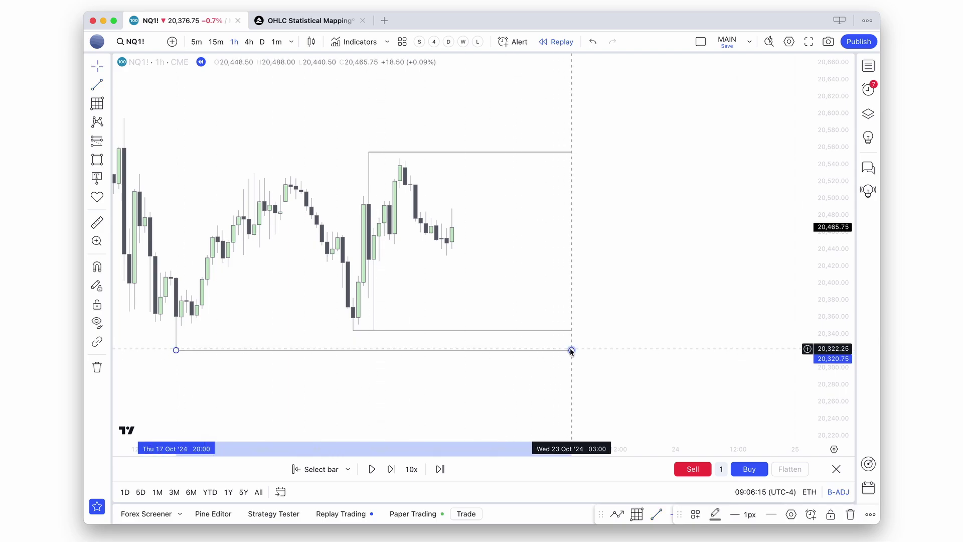
scroll(411, 213, "up", 1)
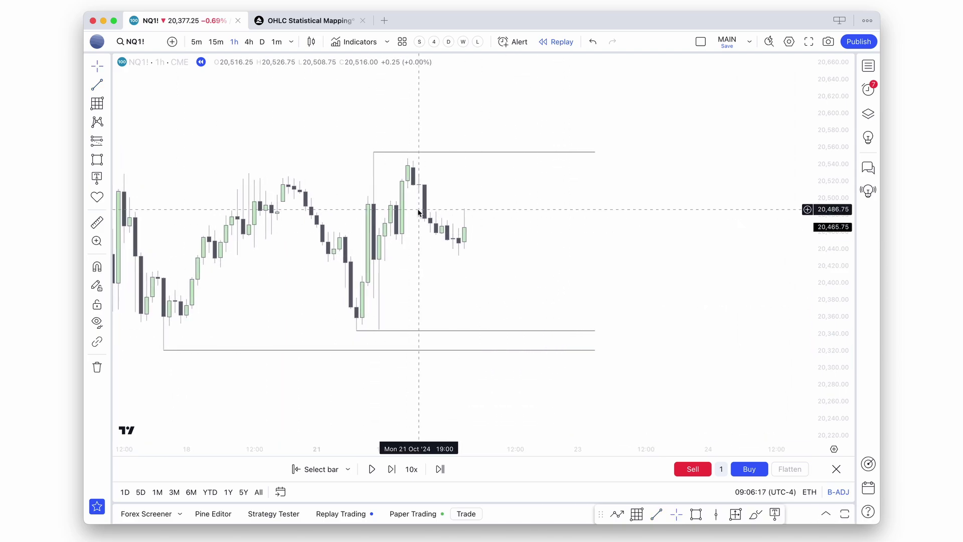
Draw a rectangle zone from about 20,508 down to 20,484, spanning 21 Oct 19:00 to about 22 Oct 07:00
left_click(99, 159)
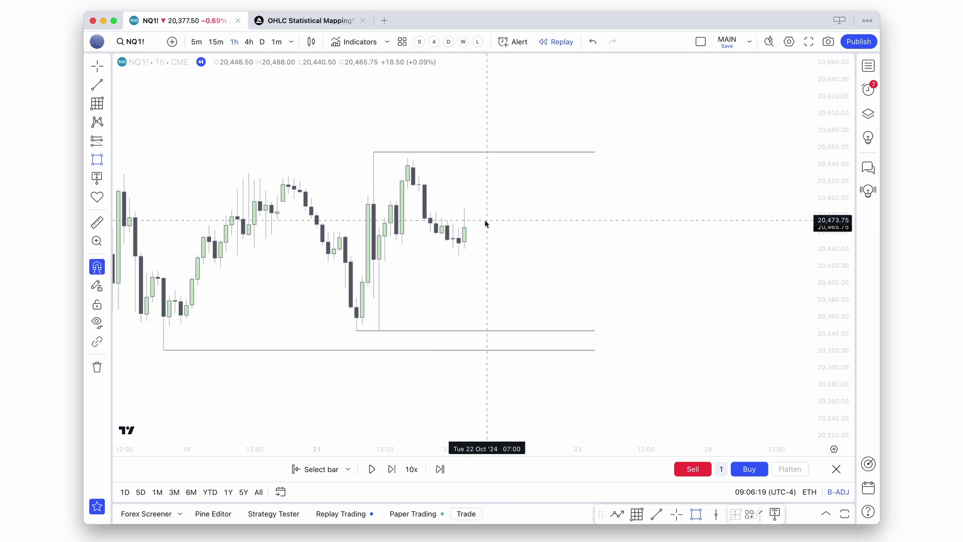
left_click(397, 201)
left_click(407, 188)
left_click(407, 163)
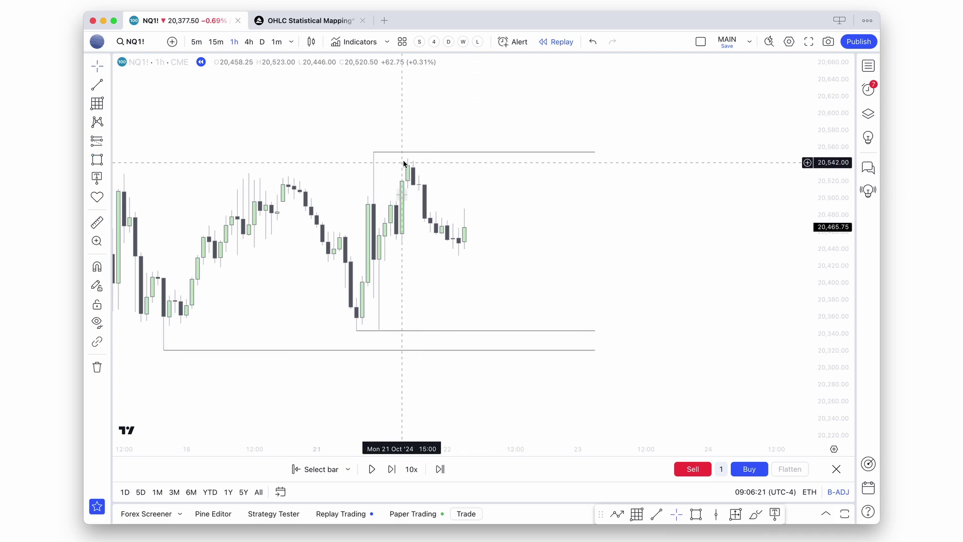
left_click_drag(408, 196, 486, 204)
left_click(466, 197)
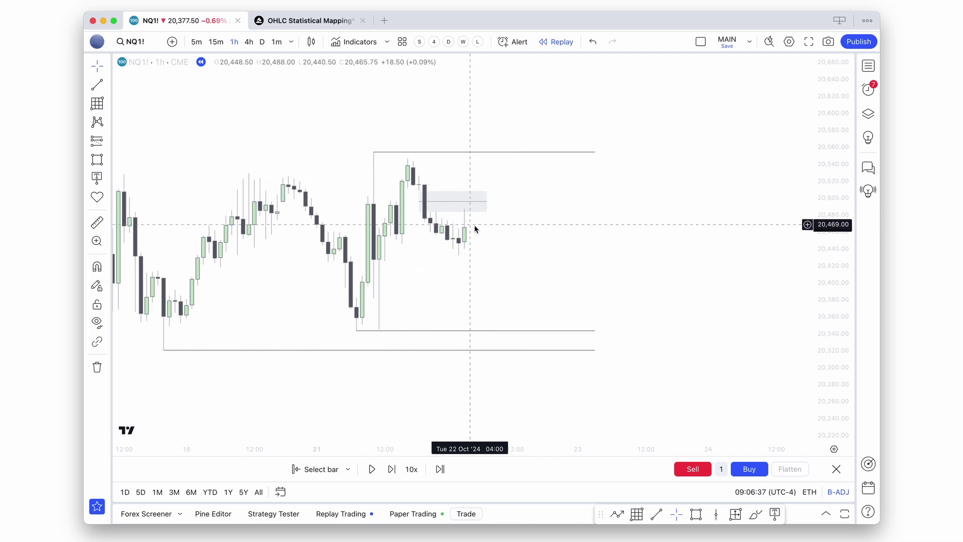
Switch the chart to 15m and draw a horizontal trend line at 20,446.00 from the 21 Oct 15:00 low across the early 22 Oct candles
type("15")
key("Return")
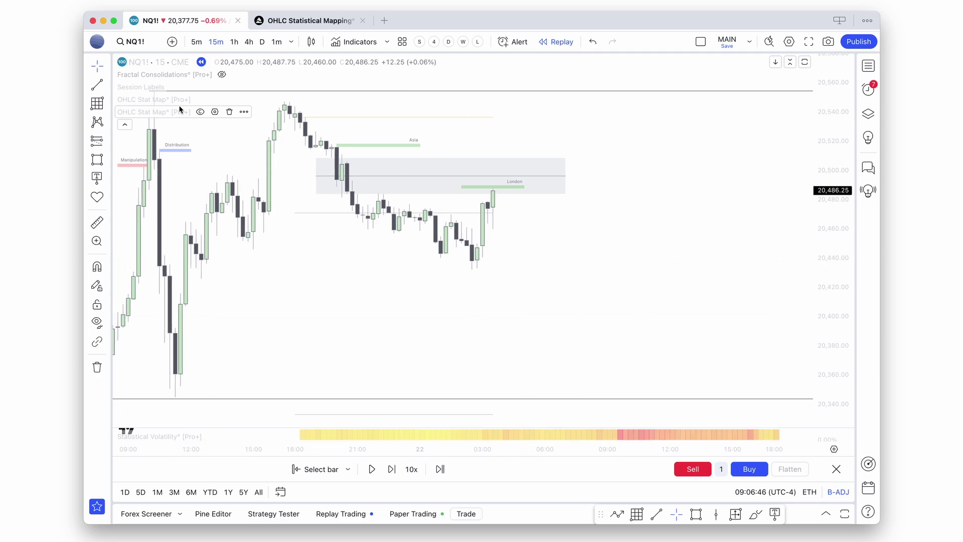
left_click(94, 90)
key("super")
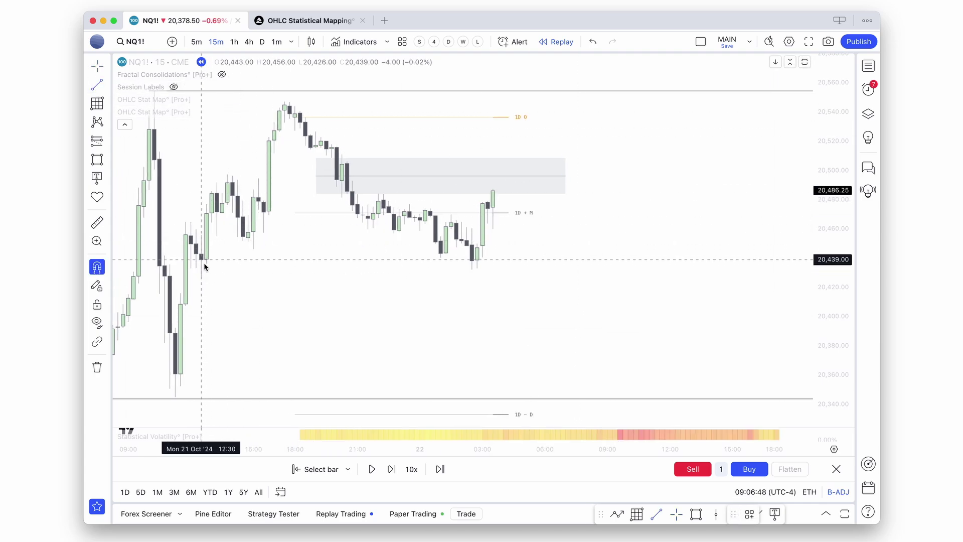
left_click(254, 249)
left_click(477, 248)
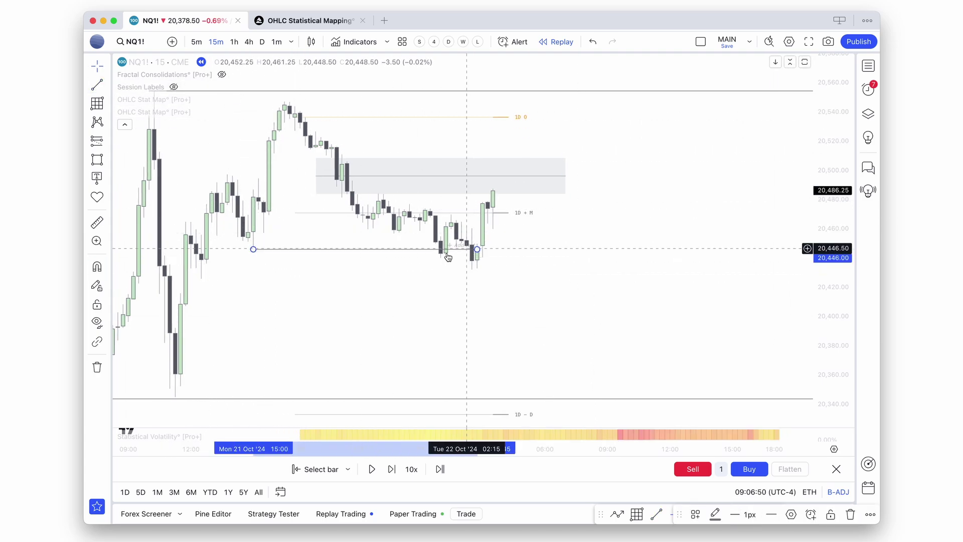
left_click(514, 234)
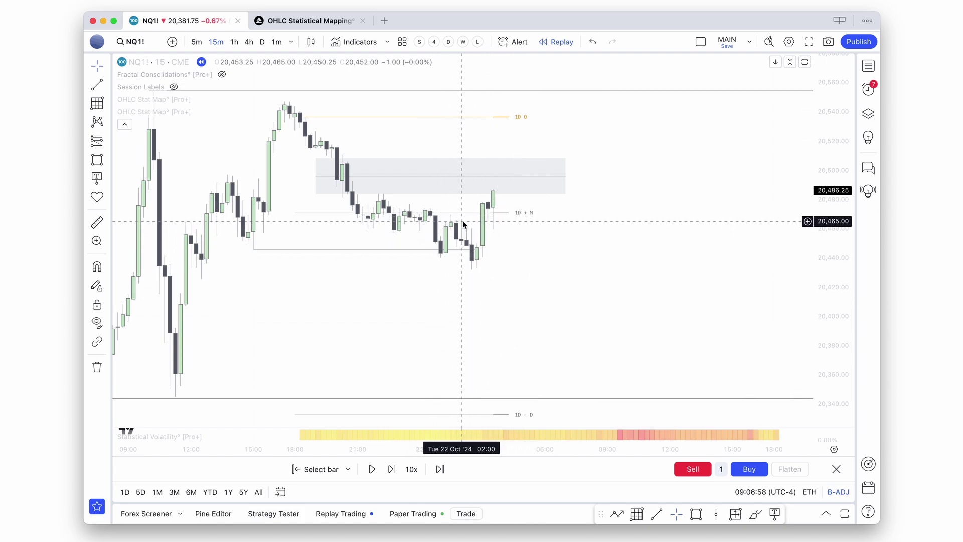
Draw a rectangle between 20,443.25 and 20,464.50 starting at 22 Oct 01:15, and delete it again
left_click(100, 157)
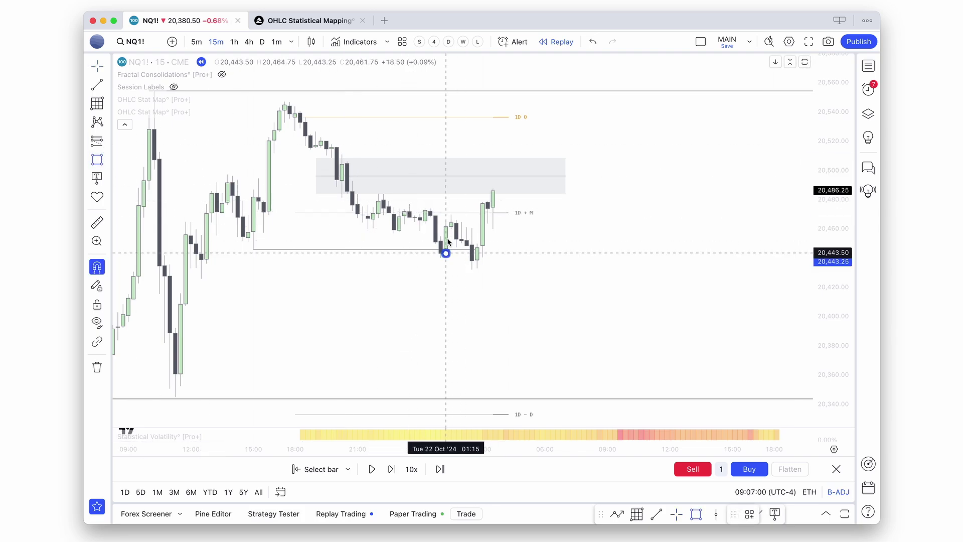
mouse_move(445, 253)
left_mouse_down()
mouse_move(451, 227)
mouse_move(508, 238)
left_mouse_up()
left_click(451, 223)
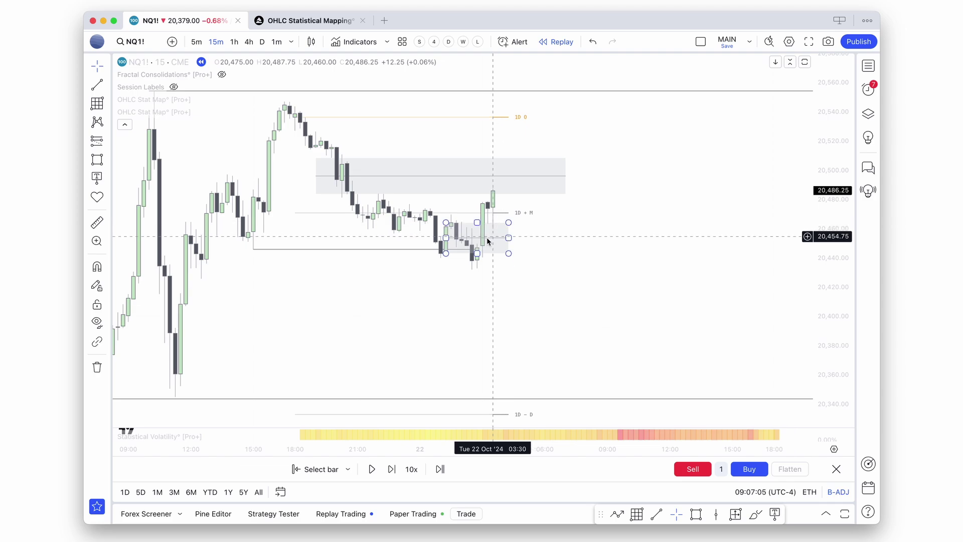
left_click(509, 237)
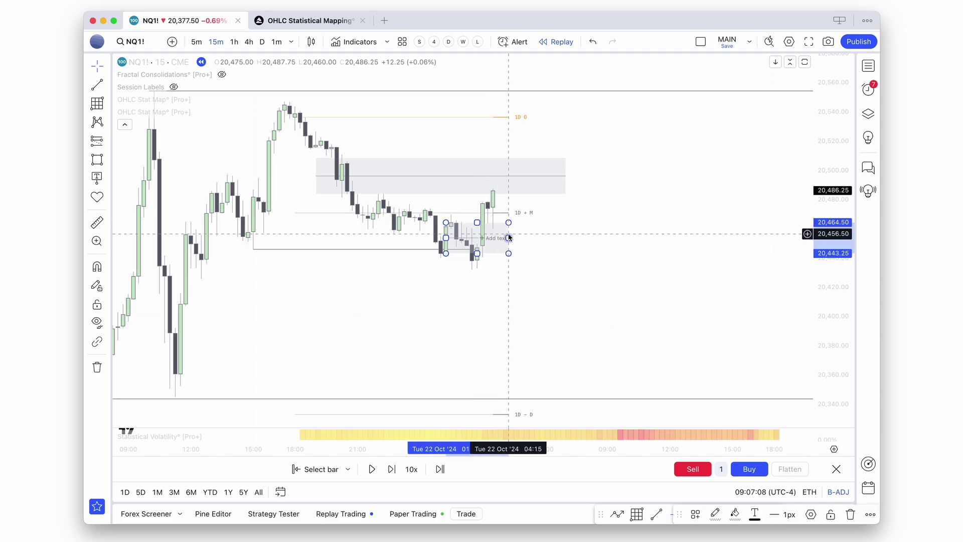
key("Delete")
Switch the chart to the 5m interval
left_click_drag(519, 218, 529, 218)
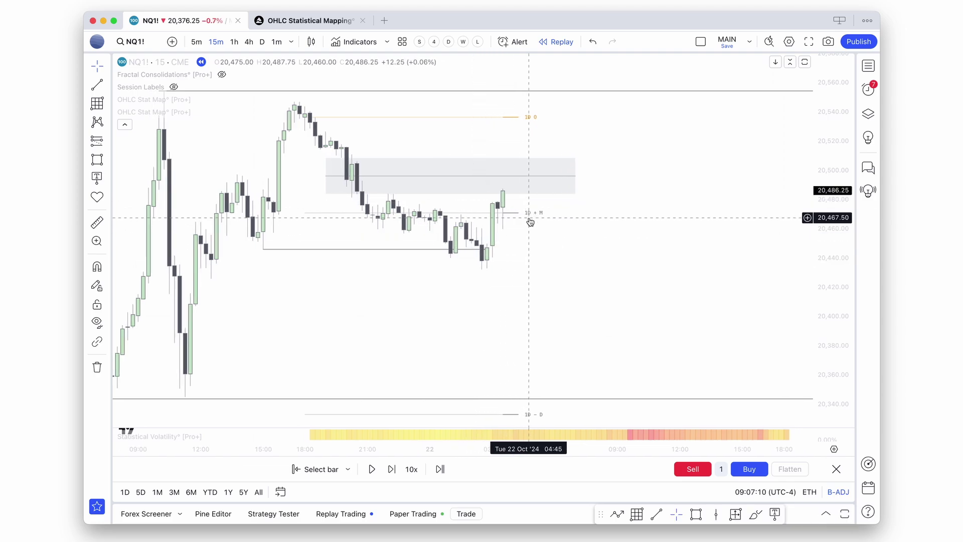
type("5#")
key("Return")
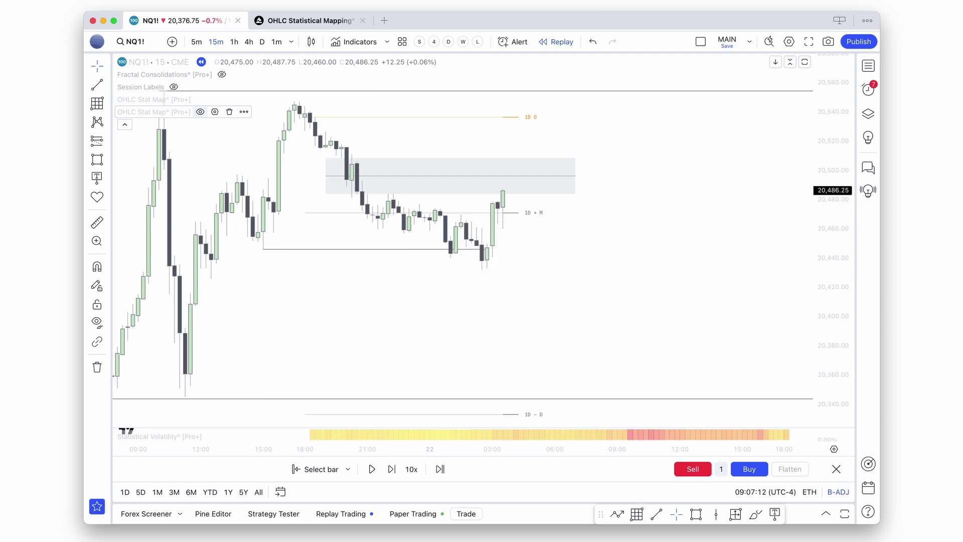
scroll(357, 161, "up", 3)
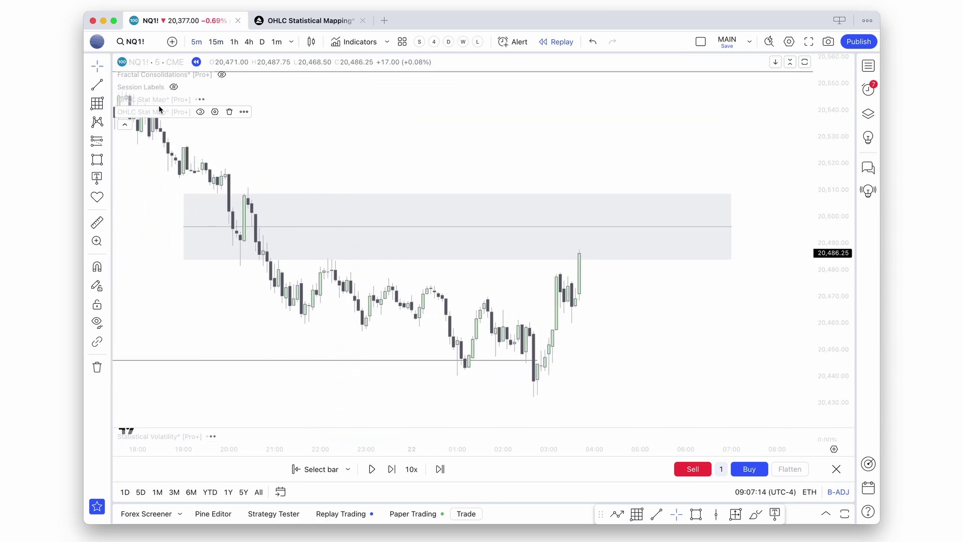
Draw a horizontal trend line at 20,483.75 from 21 Oct 21:05 and extend it to 22 Oct 03:50
left_click(97, 87)
key("super")
left_click(279, 261, "super")
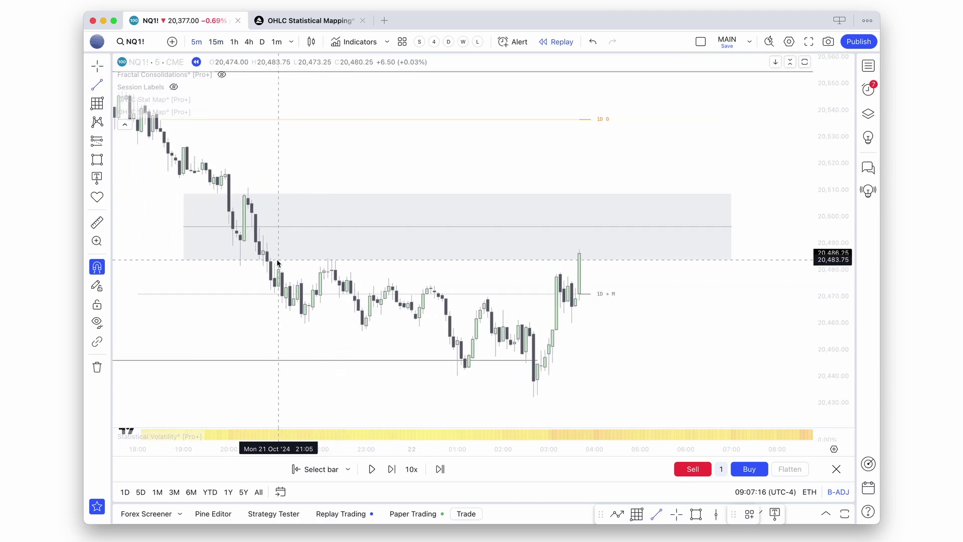
left_click(404, 261, "shift")
left_click(282, 255)
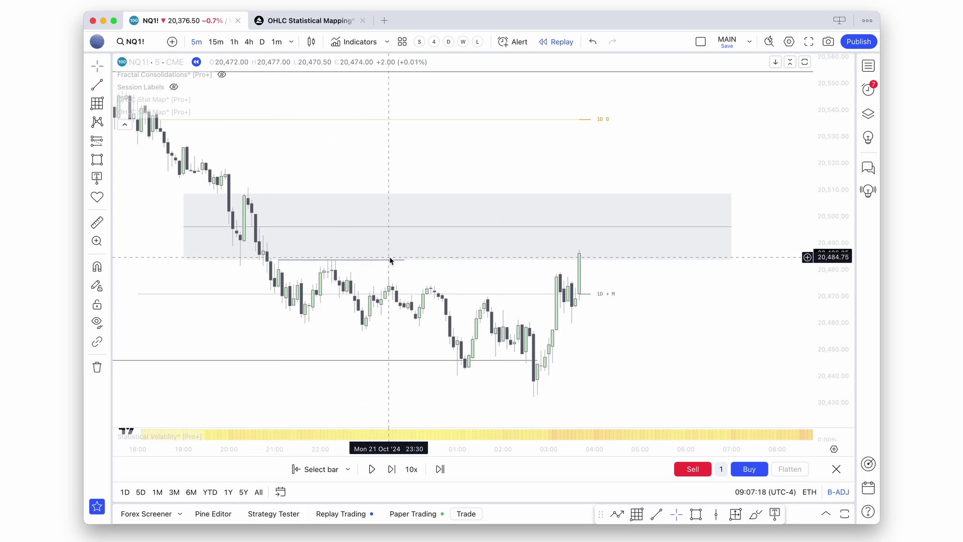
left_click_drag(404, 260, 586, 259)
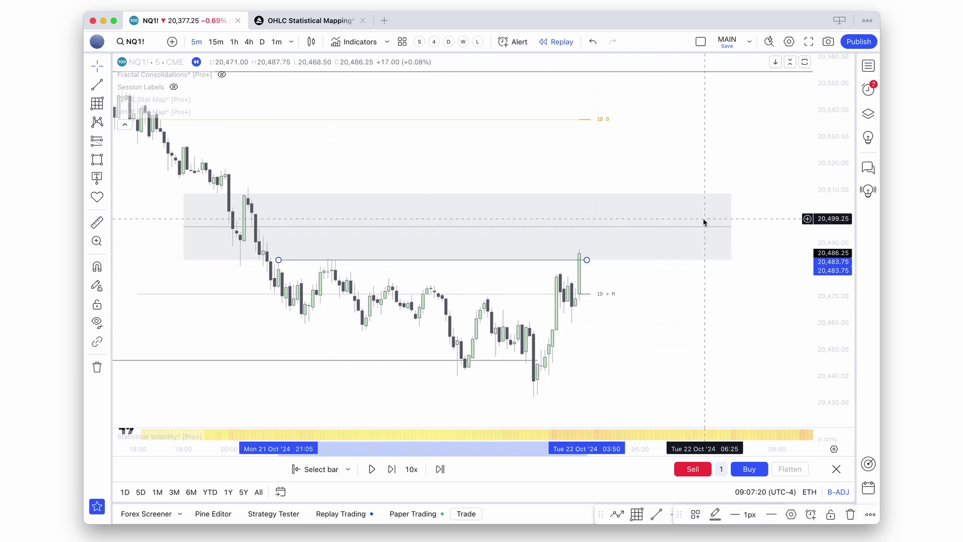
Shorten the grey rectangle zone so that it ends at about 22 Oct 04:00
left_click(731, 226)
left_click_drag(731, 227, 594, 228)
left_click(640, 232)
scroll(640, 242, "up", 1)
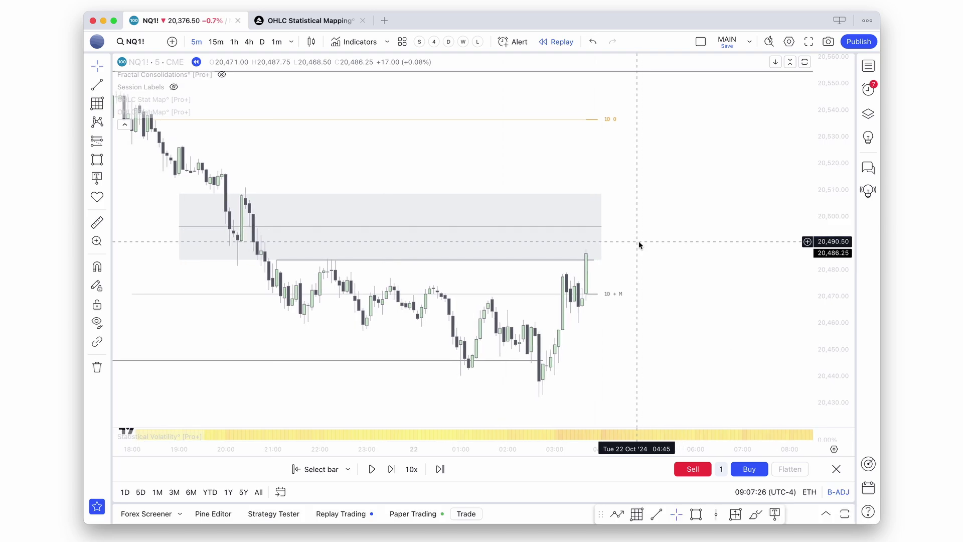
Load the indicator template with the 4-hour OHLC Stat Map levels and examine the 4H manipulation and distribution levels against price
scroll(596, 275, "down", 2)
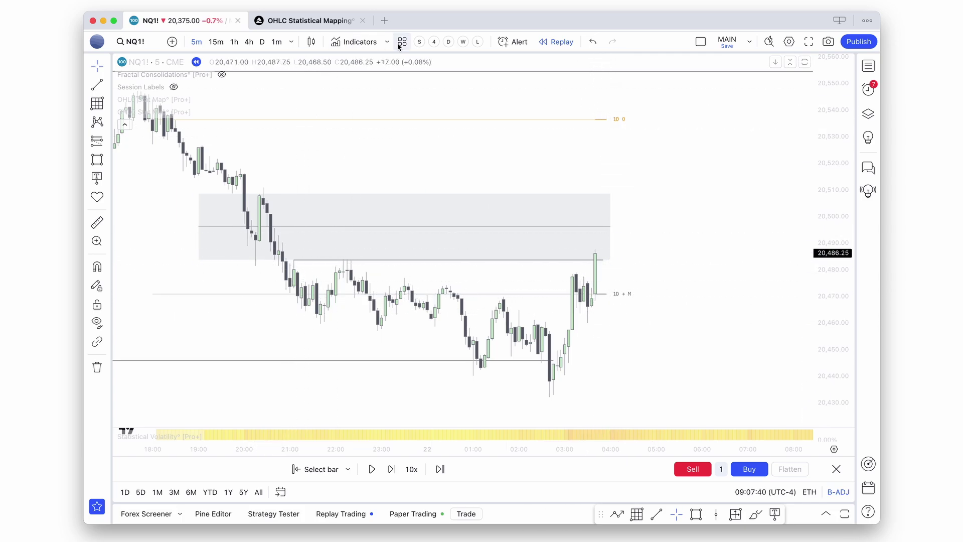
left_click(447, 45)
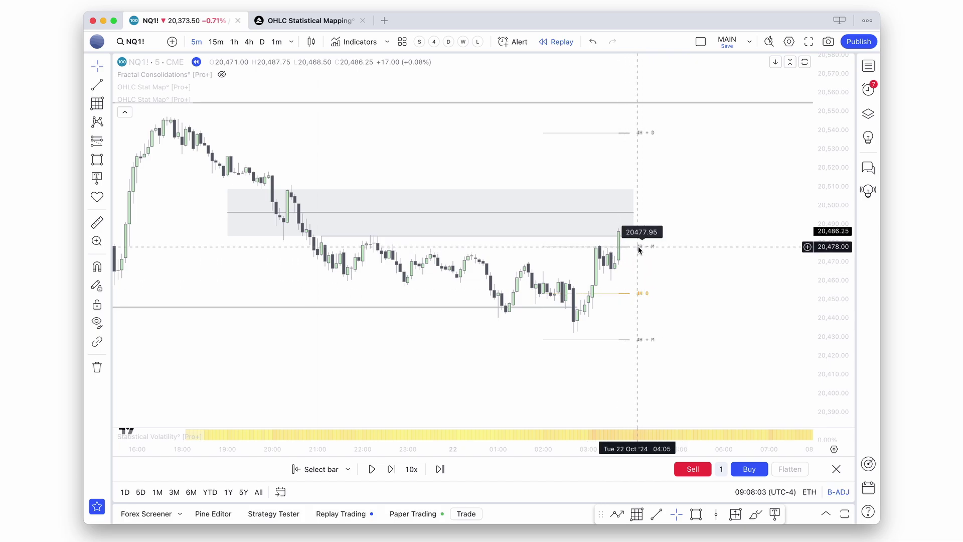
scroll(642, 246, "right", 2)
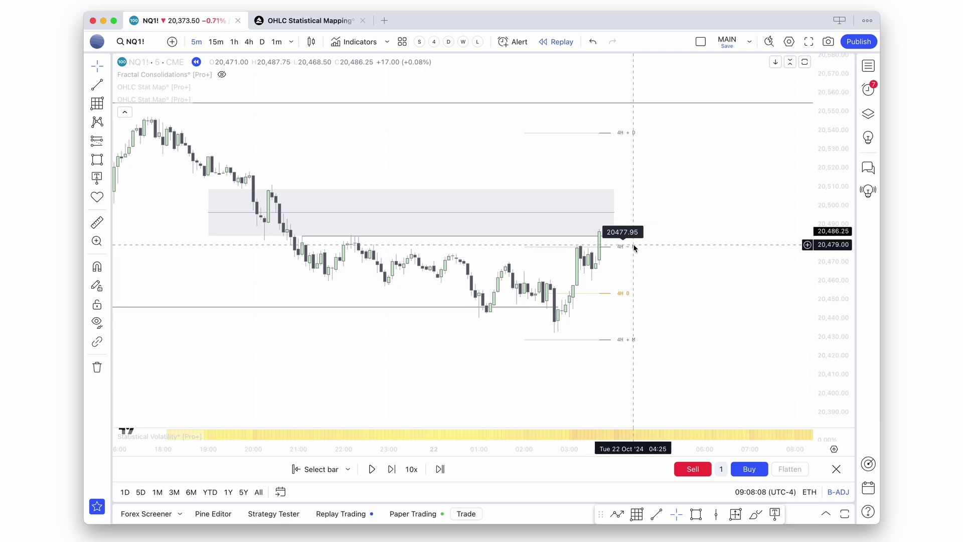
scroll(634, 247, "right", 1)
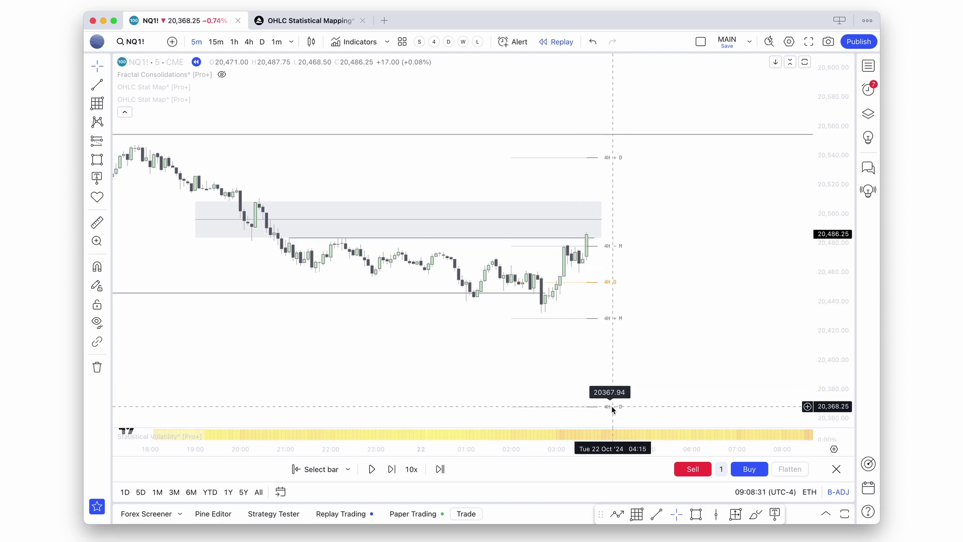
scroll(620, 320, "down", 1)
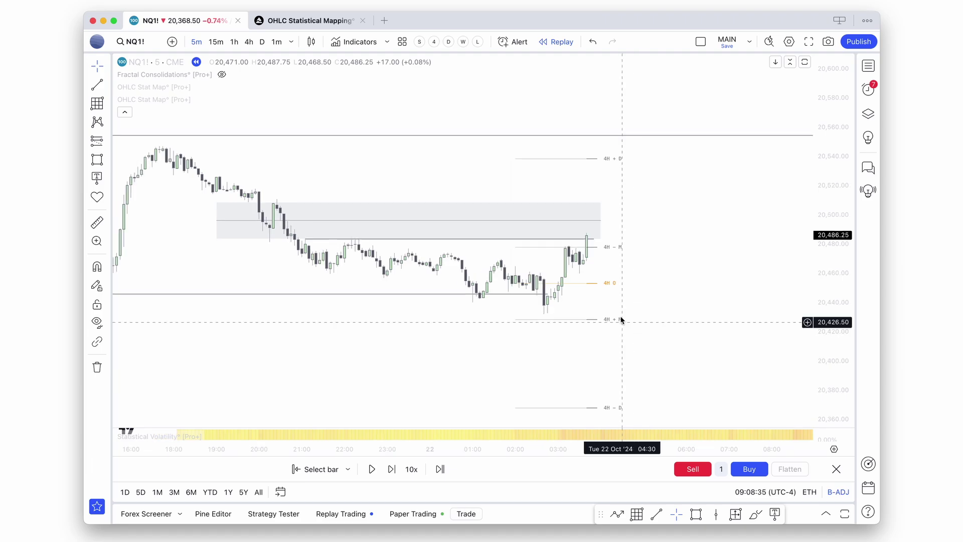
scroll(657, 292, "up", 1)
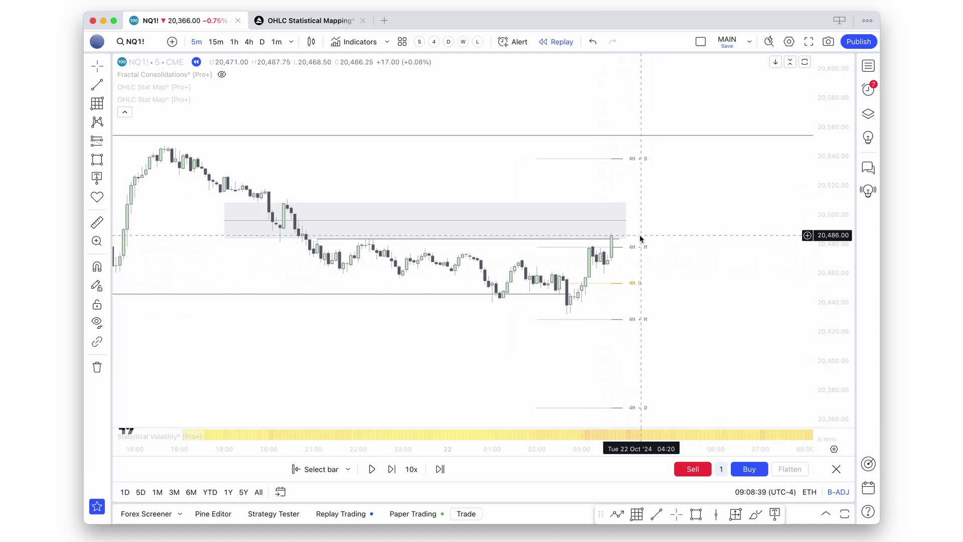
left_click_drag(849, 295, 848, 261)
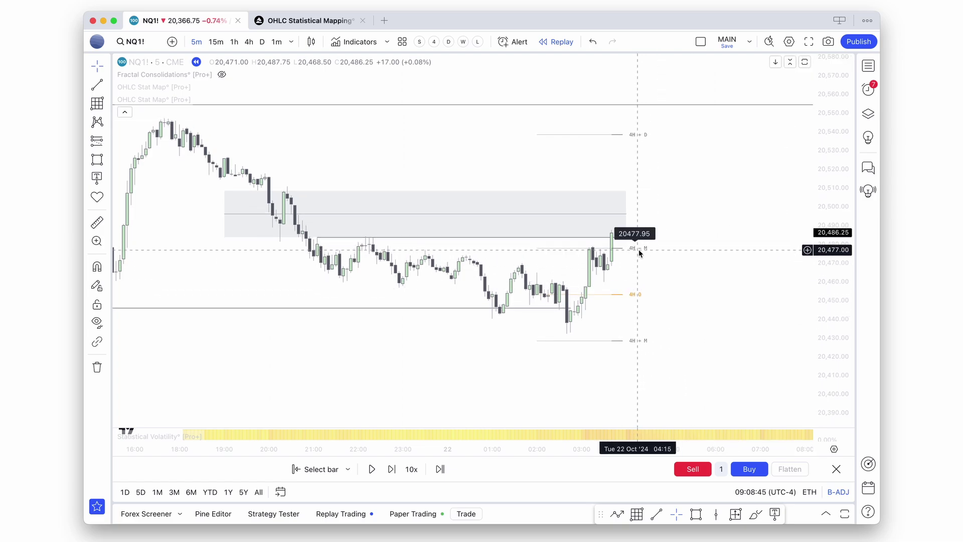
Add the HTF Power of Three° [Pro+] by toodegrees indicator to the 5m chart
left_click_drag(653, 254, 649, 220)
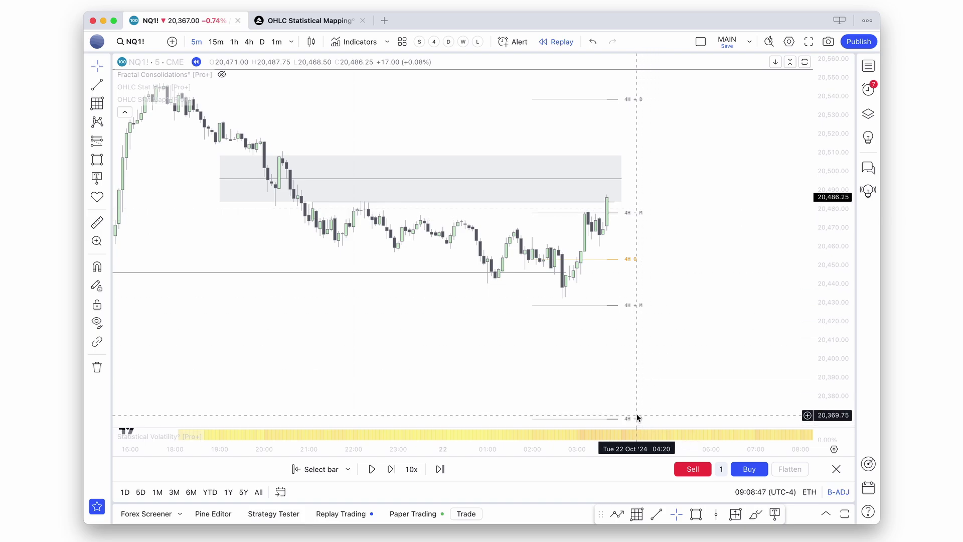
left_click_drag(651, 351, 673, 379)
scroll(666, 326, "right", 1)
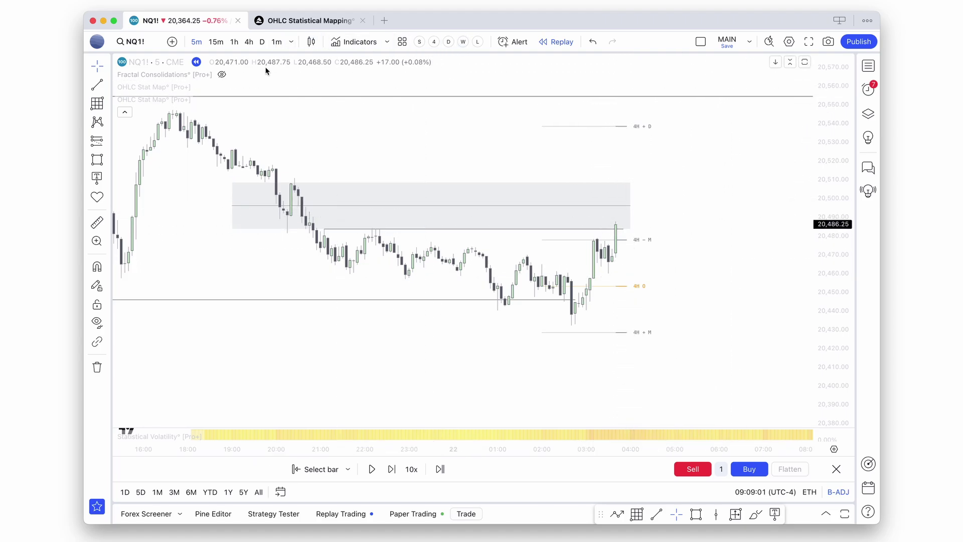
left_click(349, 43)
type("htf p")
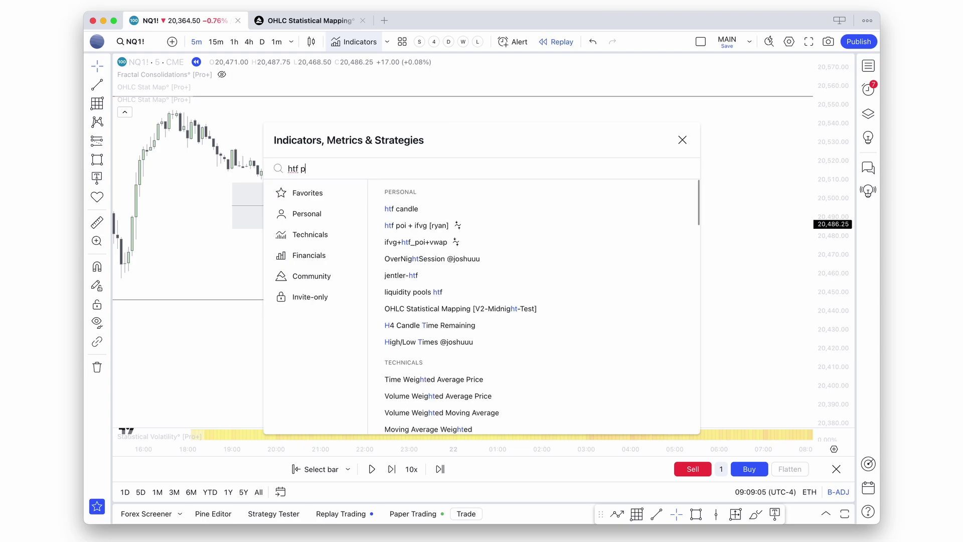
type("o3")
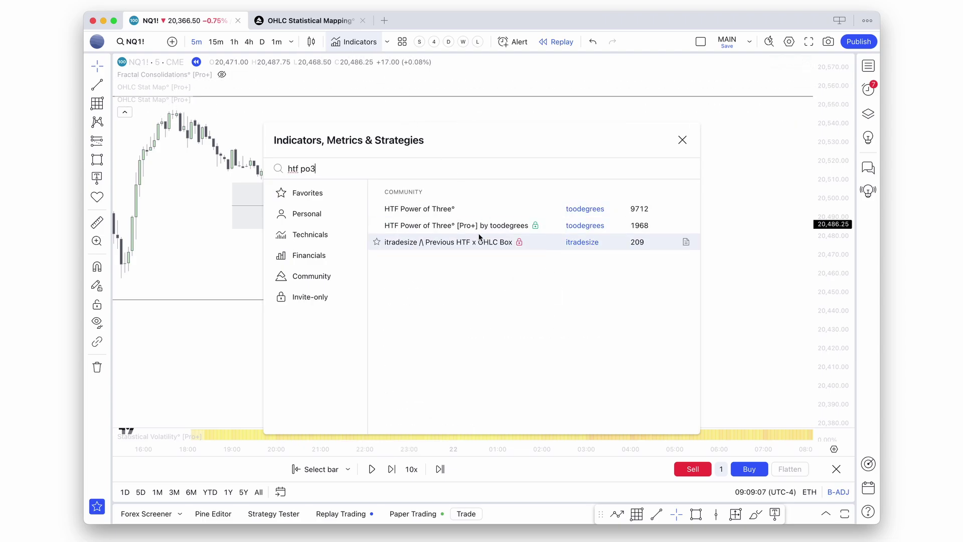
left_click(482, 225)
key("Escape")
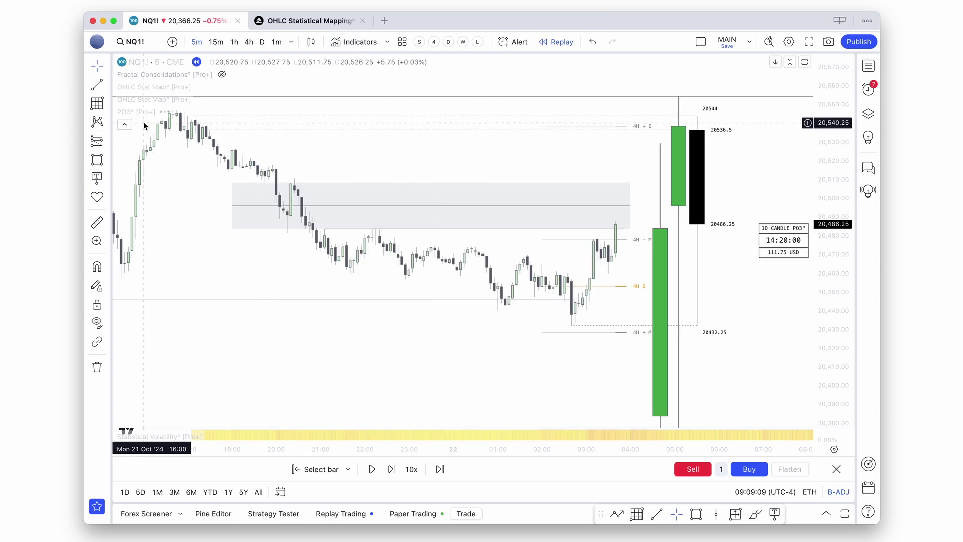
Set the PO3° [Pro+] indicator's timeframe to 1 hour and its candle size to Small
left_click(179, 112)
left_click(482, 141)
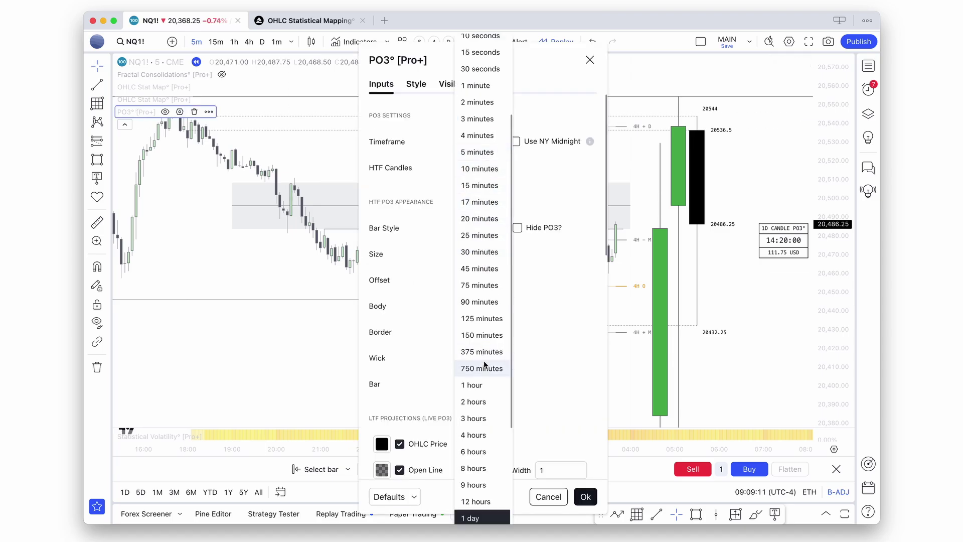
left_click(479, 385)
left_click(494, 255)
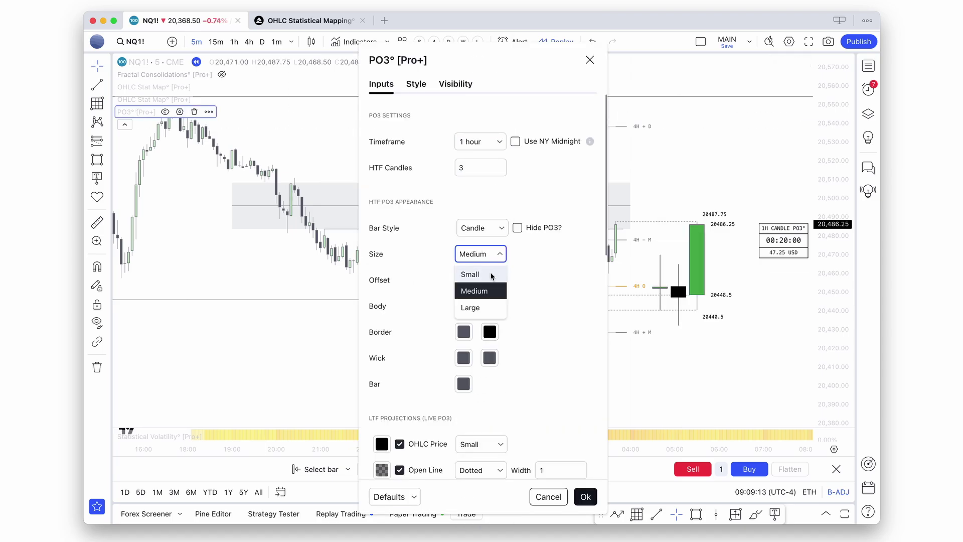
left_click(491, 275)
Set the PO3° indicator to 4 HTF candles and hide its live OHLC prices, open line, low/high lines and info table
double_click(479, 174)
type("4")
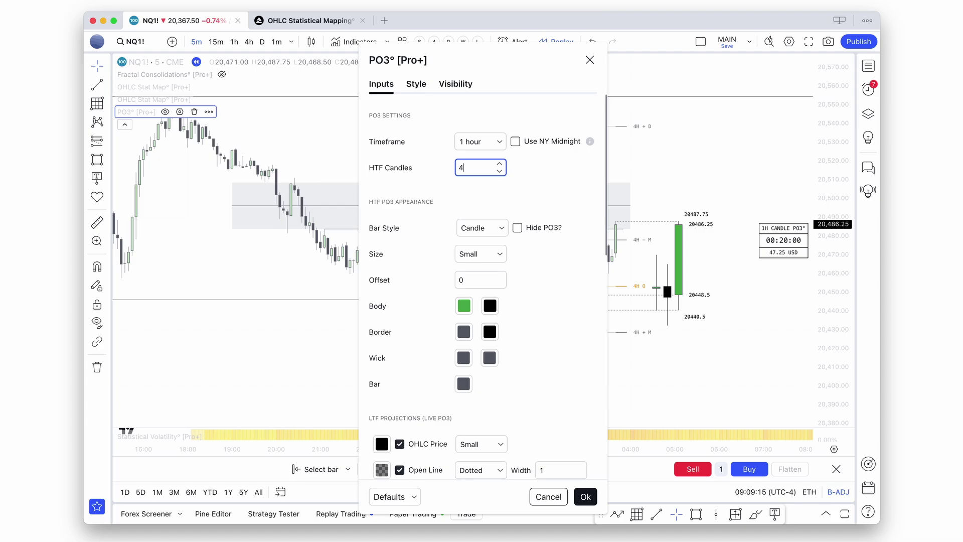
key("Up")
scroll(420, 340, "down", 3)
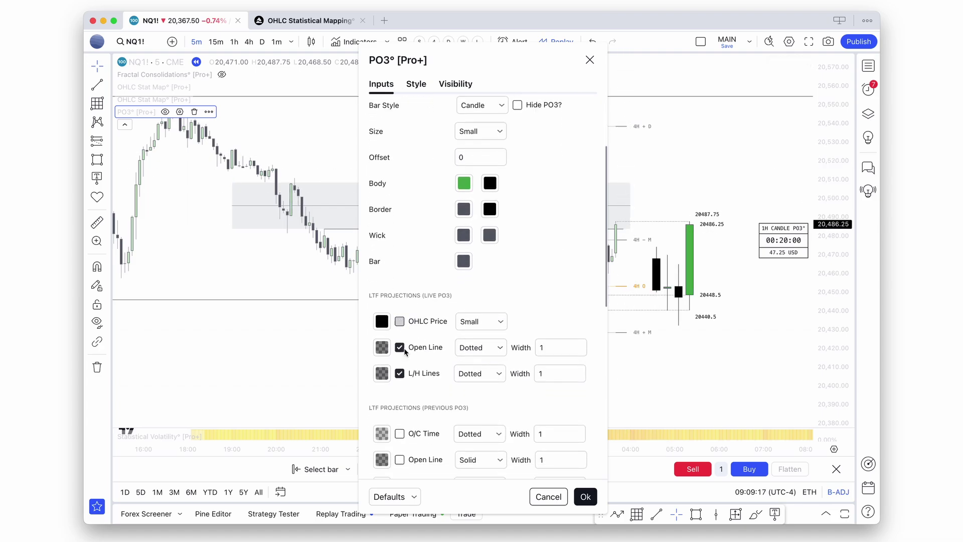
scroll(404, 372, "down", 3)
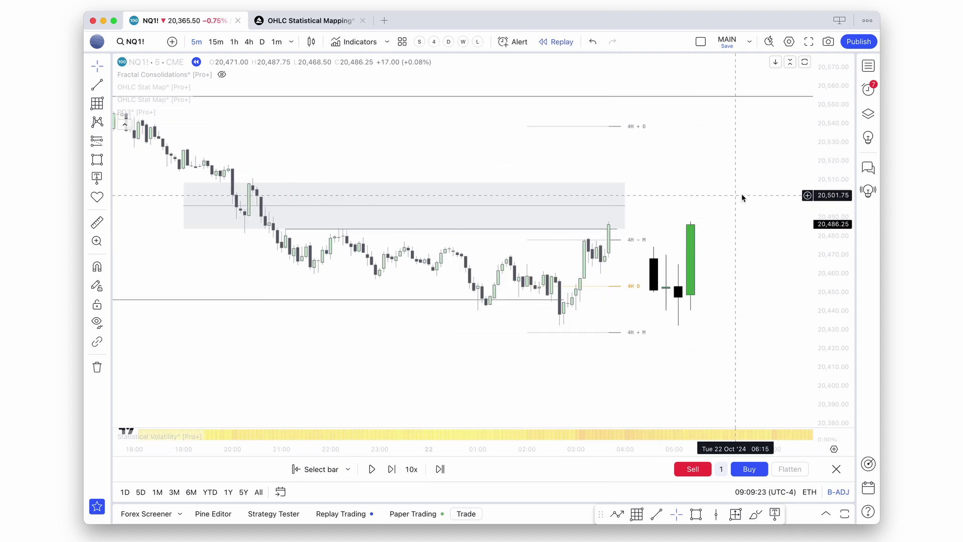
Advance the replay to the 22 Oct 04:00 bar and compare the hourly PO3 candles with price
key("shift+Right")
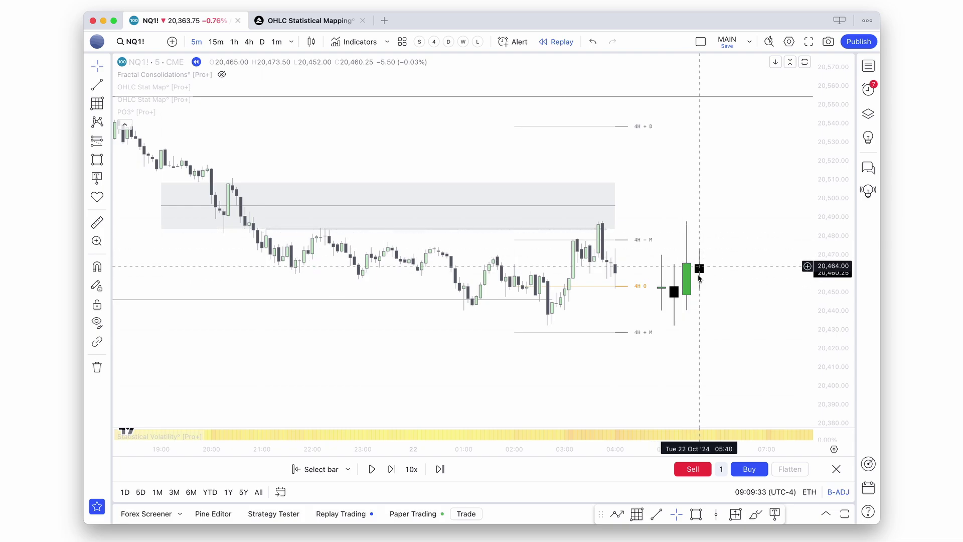
scroll(600, 253, "up", 1)
scroll(602, 253, "up", 1)
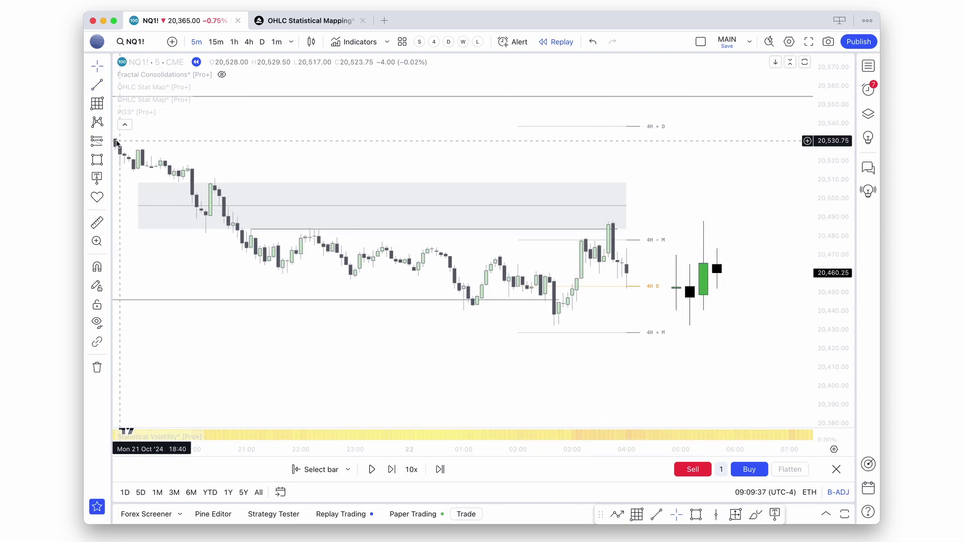
Draw a small rectangle zone from 22 Oct 03:30 to 04:20 between 20,466.25 and about 20,475
left_click(97, 159)
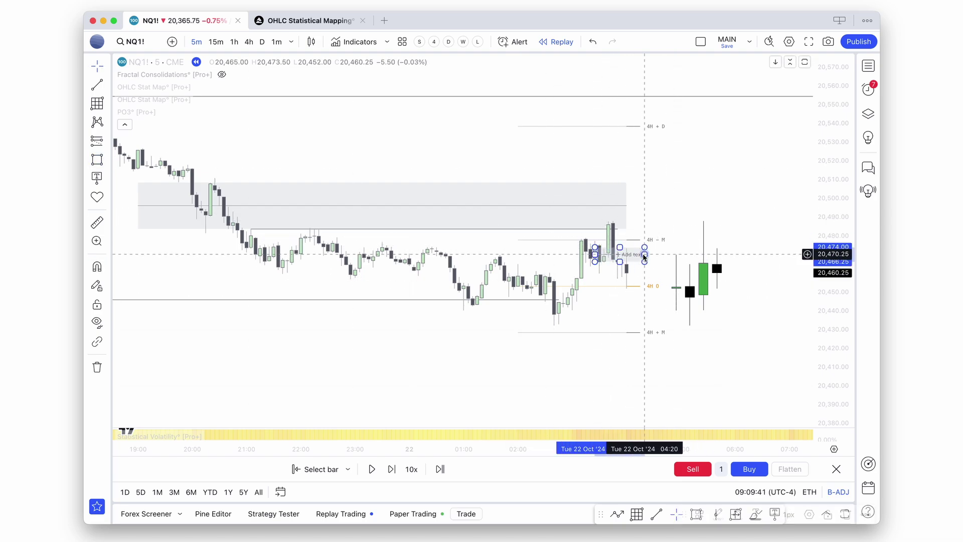
left_click(645, 262)
left_click_drag(596, 249, 600, 244)
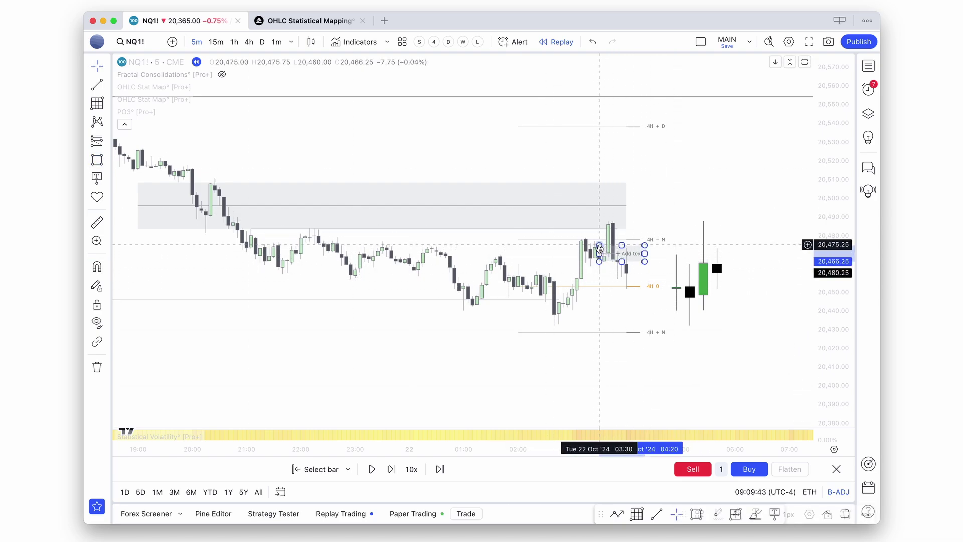
left_click(597, 239)
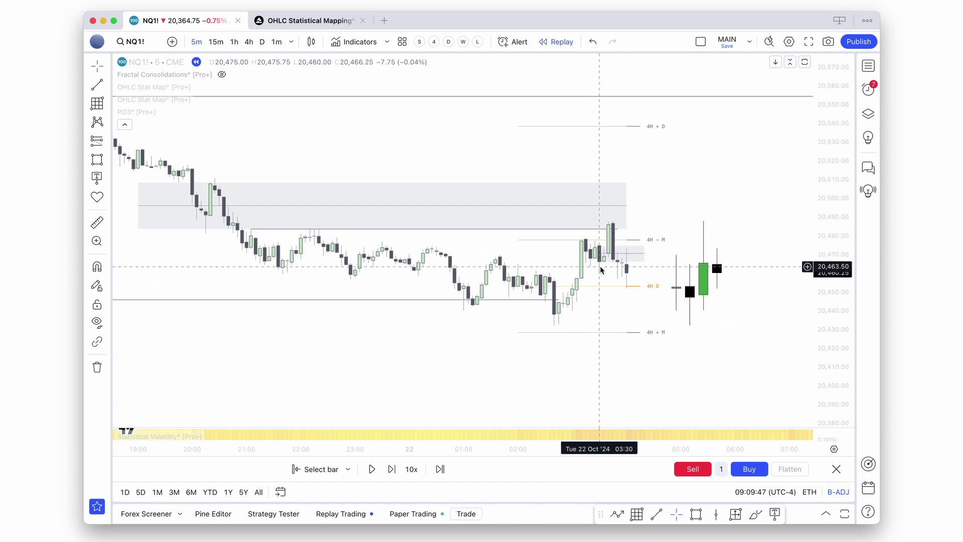
left_click(342, 208)
left_click(662, 258)
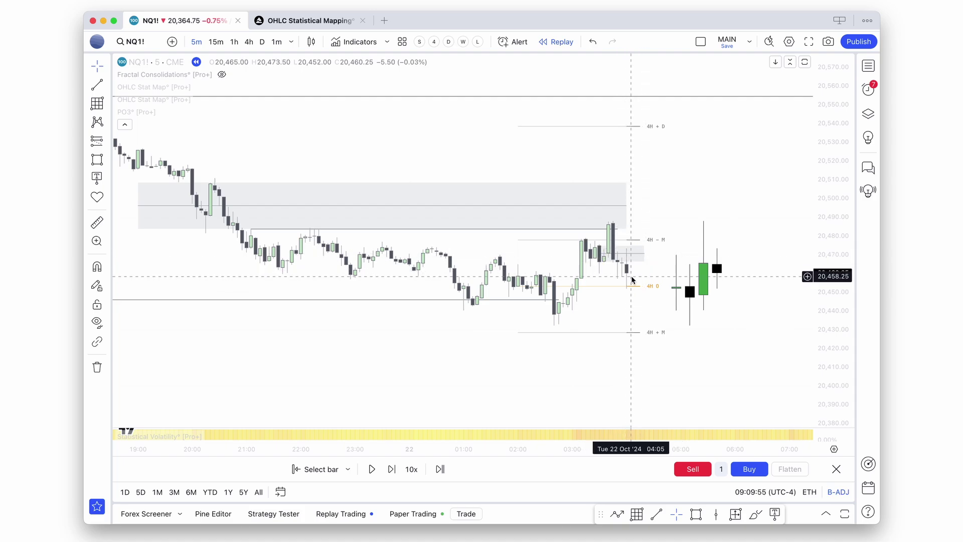
Place a Short Position at the 22 Oct 04:00 bar with entry at 20,460.25 and stop at 20,485.00
left_click(107, 141)
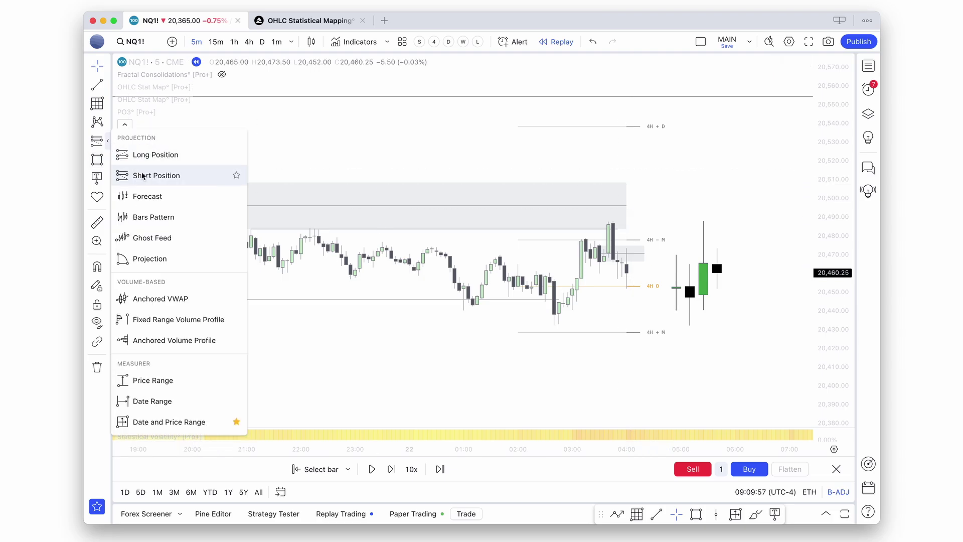
left_click(150, 174)
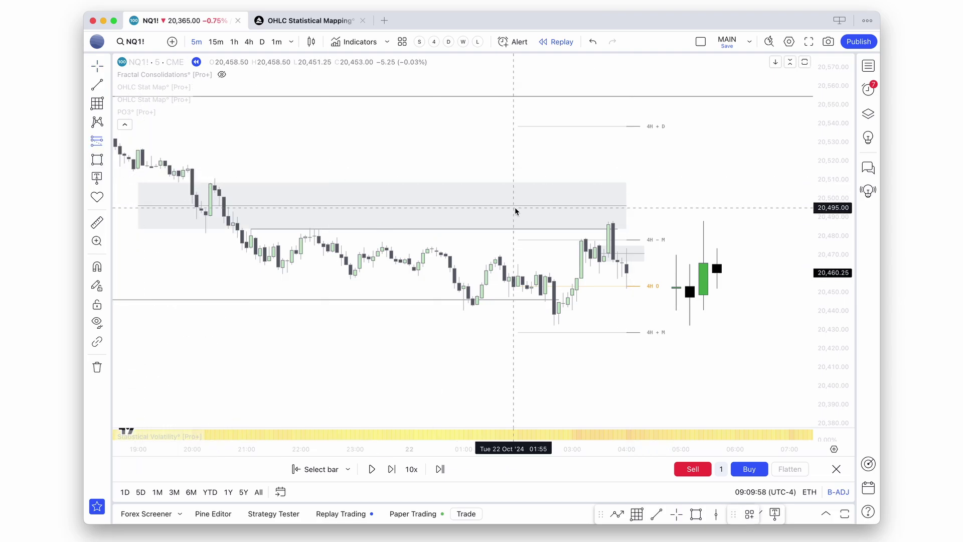
left_click(627, 272)
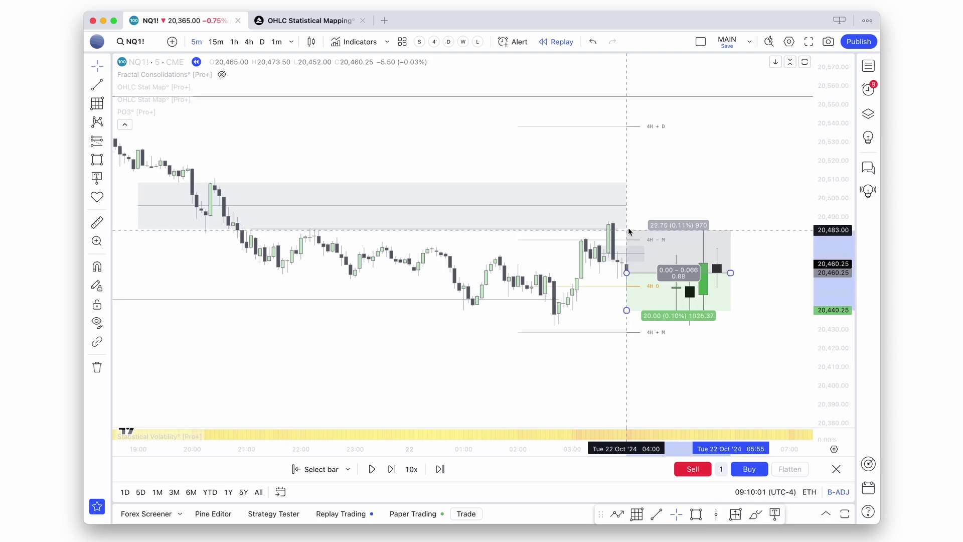
left_click_drag(628, 228, 626, 226)
left_click(702, 219)
Advance the replay bar by bar to about 22 Oct 05:00 to follow the short trade past its target
scroll(727, 213, "down", 1)
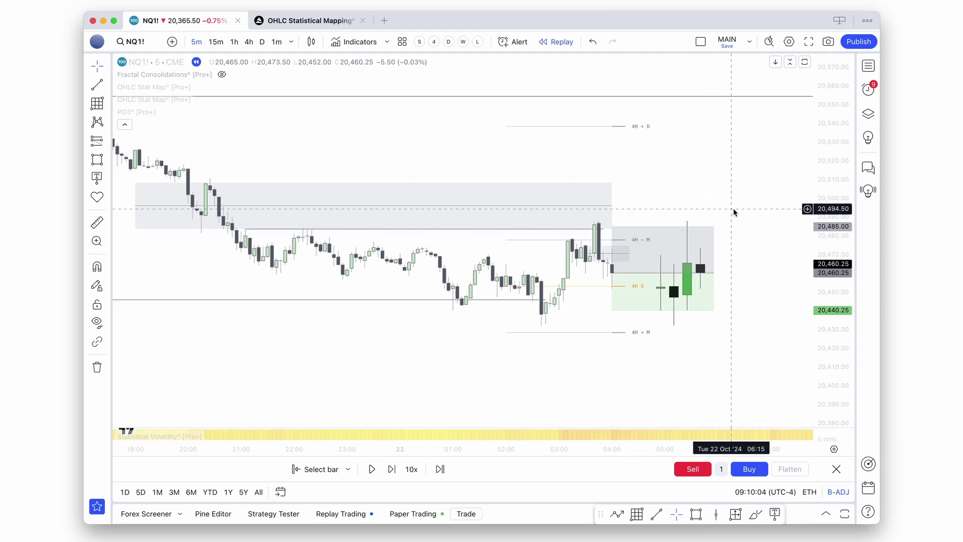
key("shift+Right")
key("shift+Right")
key("shift+Right")
key("shift+Right")
key("shift+Right")
key("shift+Right")
key("shift+Right")
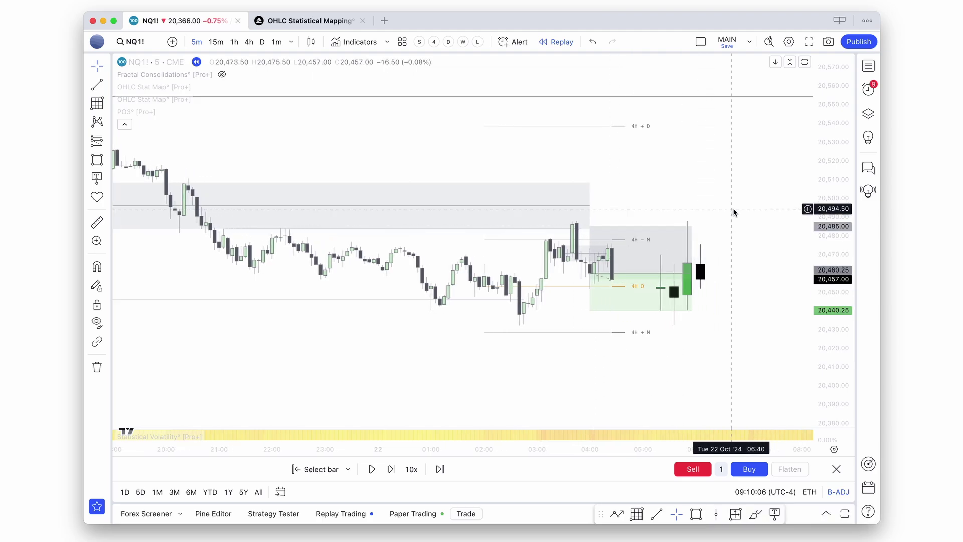
key("shift+Right")
key("shift+Right")
key("shift+Right")
key("shift+Right")
key("shift+Right")
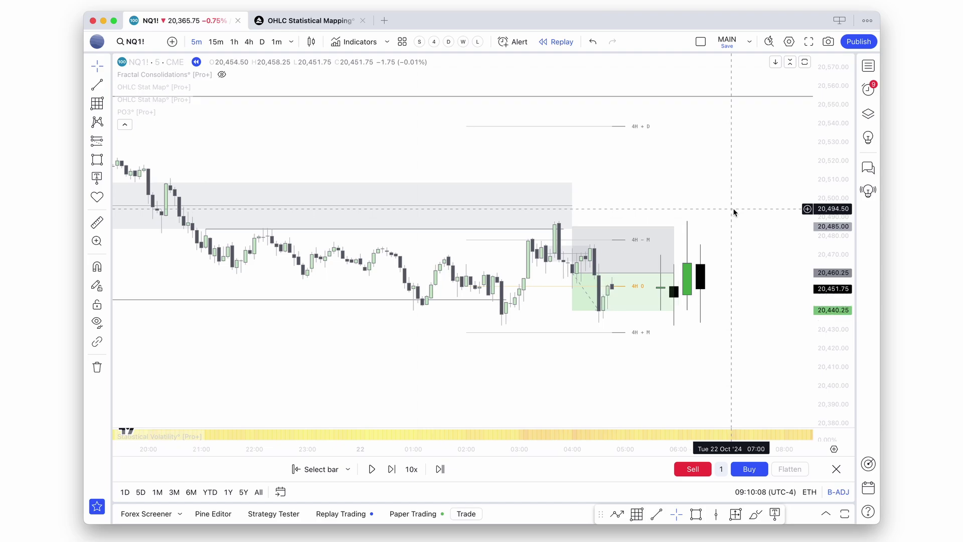
Draw a horizontal trend line at 20,426.00 from the 21 Oct 12:35 low to about 22 Oct 06:00
scroll(733, 212, "down", 4)
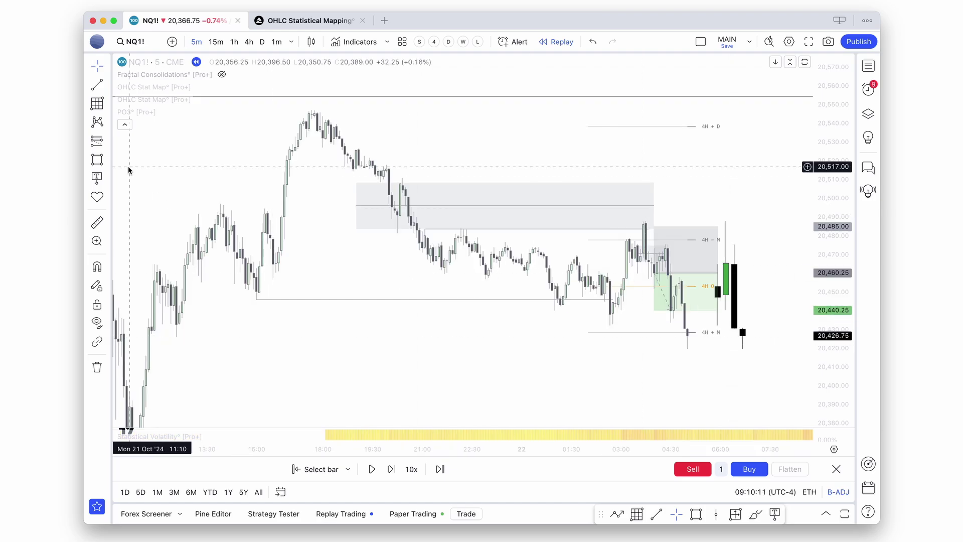
left_click(97, 84)
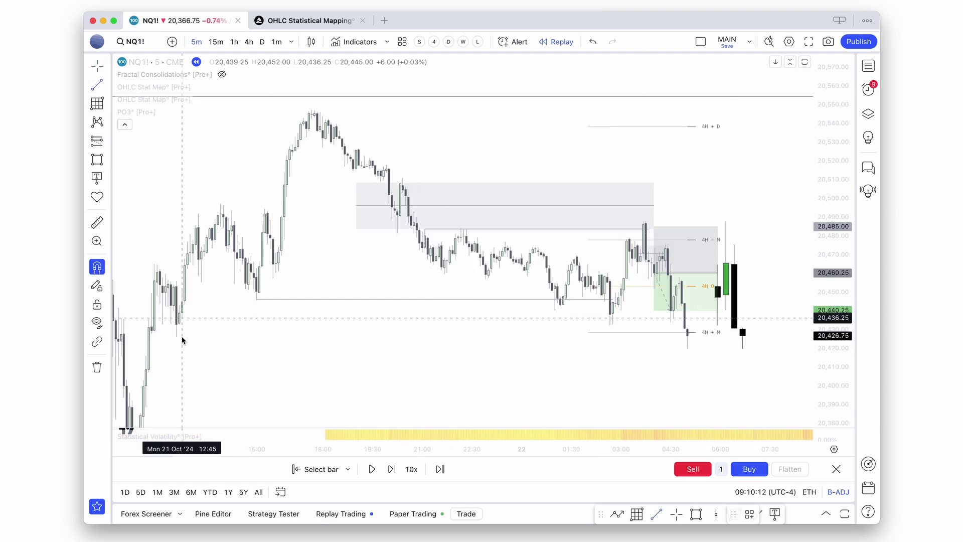
left_click(176, 337)
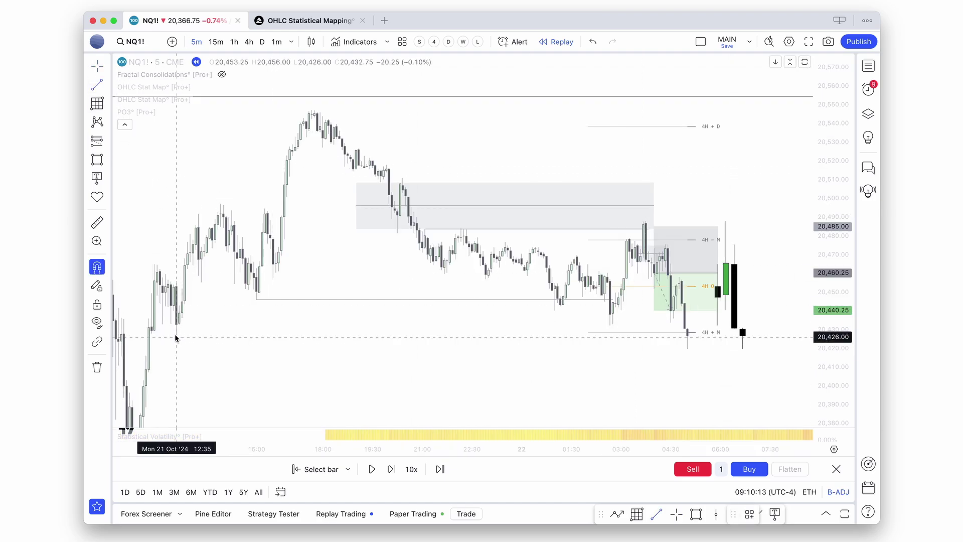
scroll(704, 341, "up", 2)
left_click(704, 337)
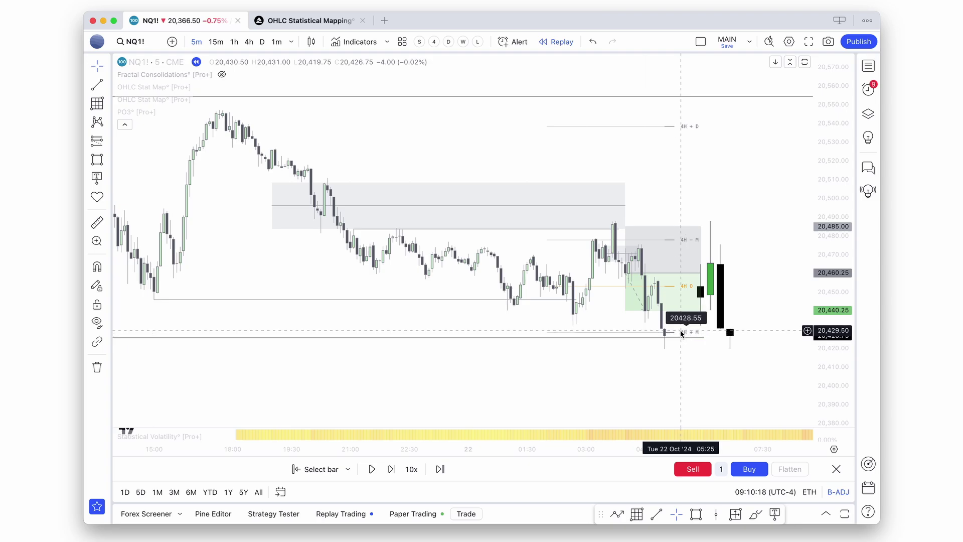
Move the start of the lower horizontal trend line onto the 21 Oct swing low at about 07:30
scroll(681, 331, "up", 1)
left_click_drag(672, 351, 670, 350)
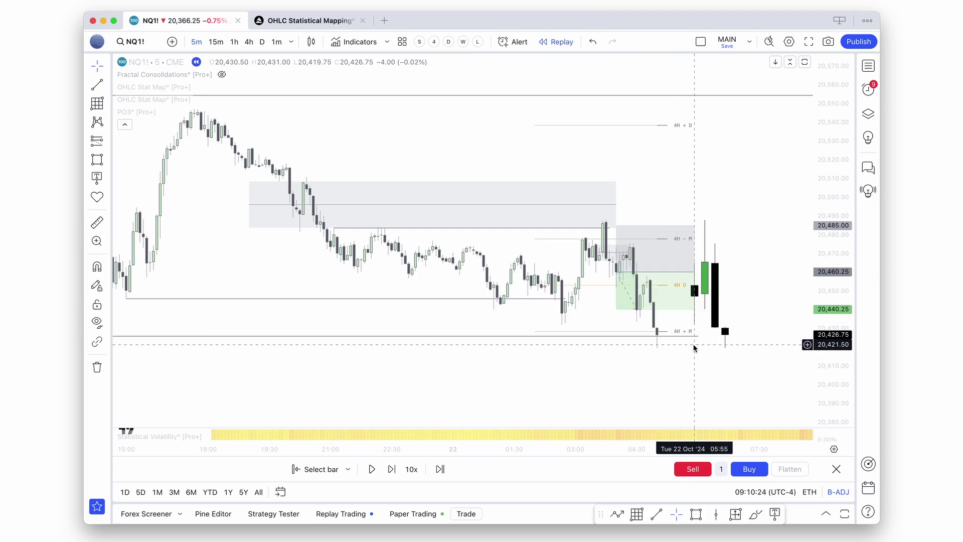
scroll(694, 347, "down", 5)
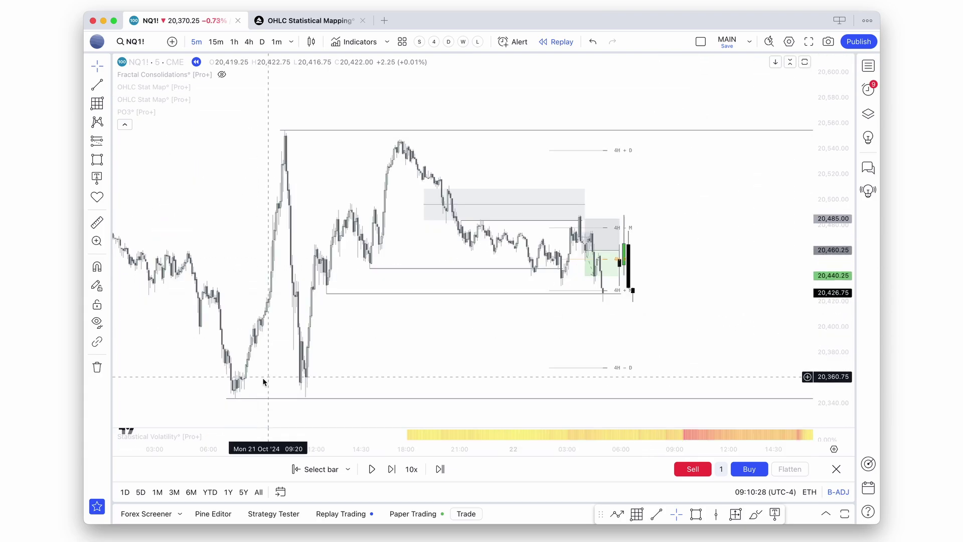
left_click_drag(225, 399, 235, 399)
left_click(271, 374)
scroll(271, 376, "right", 5)
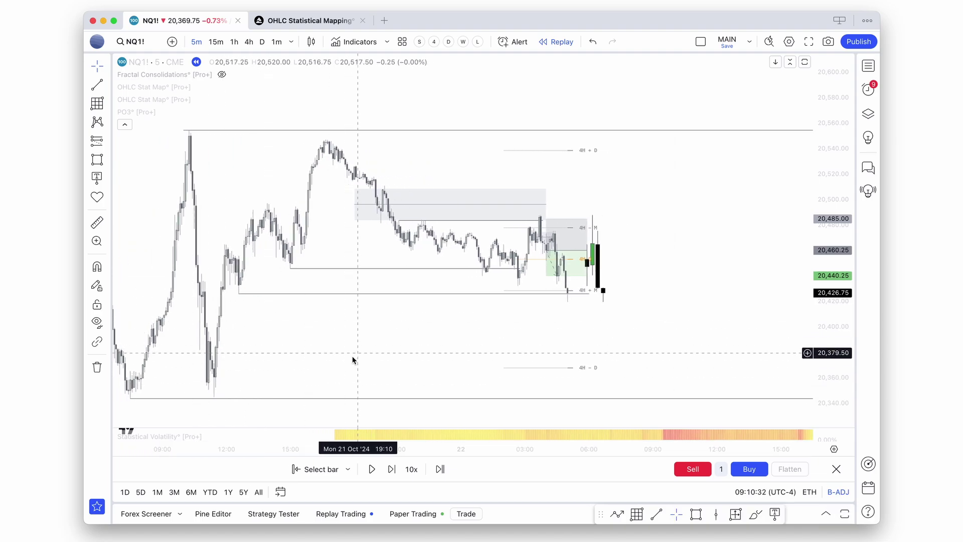
Advance the replay bar by bar to about 22 Oct 06:05, just after the new 4-hour candle opens
key("shift+Right")
key("shift+Right")
key("shift+Right")
key("shift+Right")
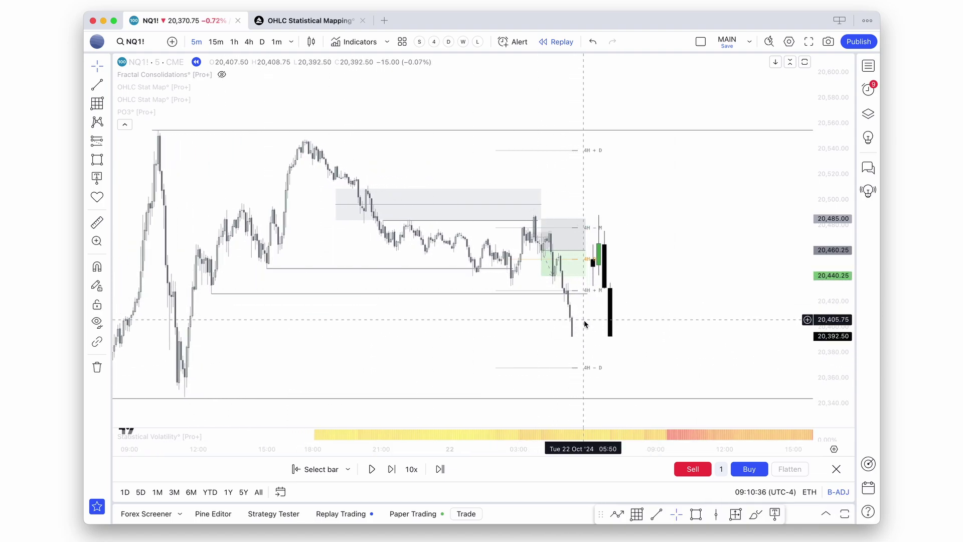
key("shift+Right")
key("shift+Right")
key("shift+Right")
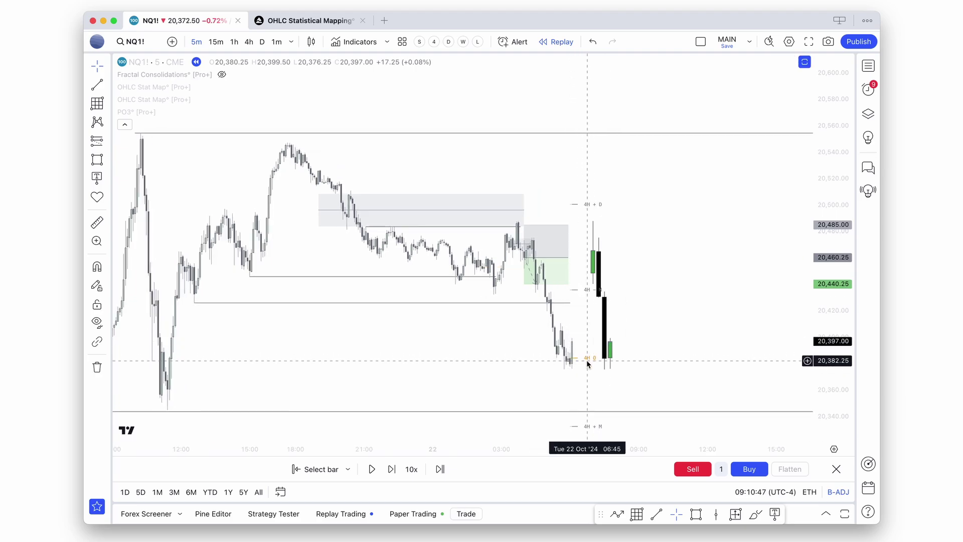
Examine the new 4-hour open, manipulation and distribution levels against the current price
scroll(585, 361, "up", 1)
scroll(572, 351, "up", 1)
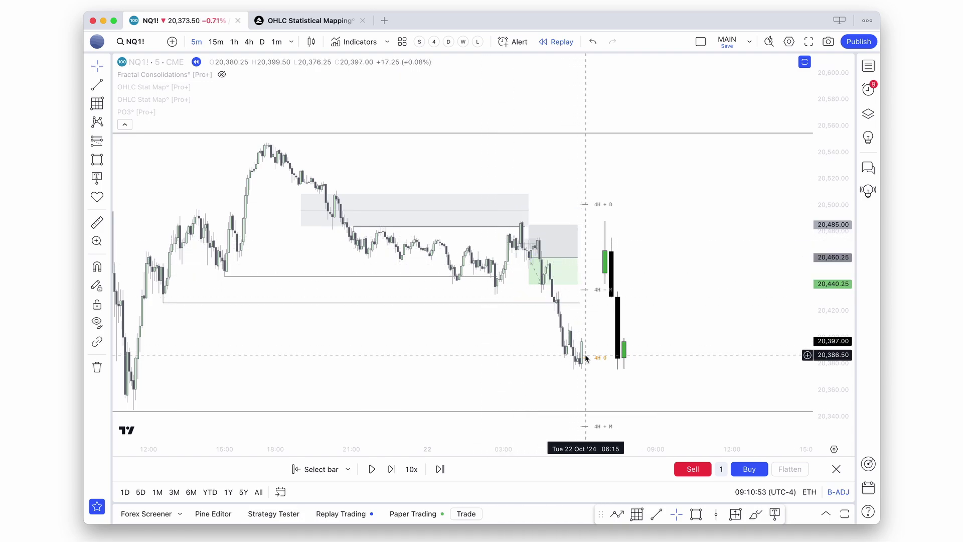
scroll(585, 359, "up", 2)
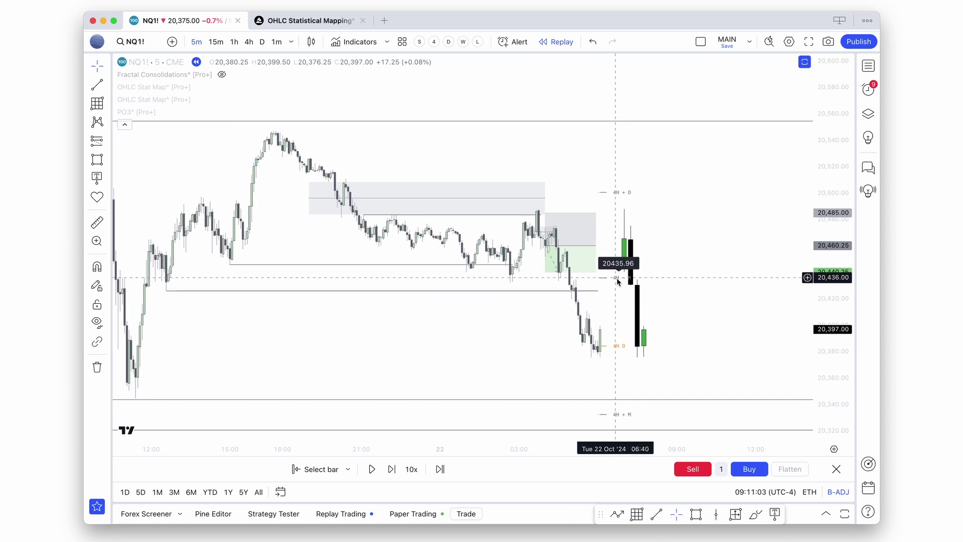
left_click_drag(617, 288, 618, 223)
scroll(637, 272, "down", 1)
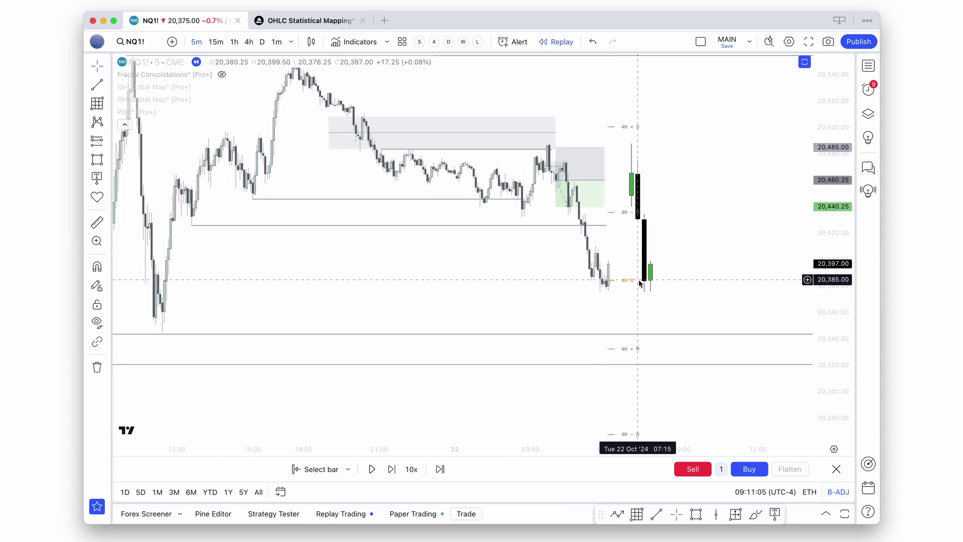
scroll(640, 284, "up", 2)
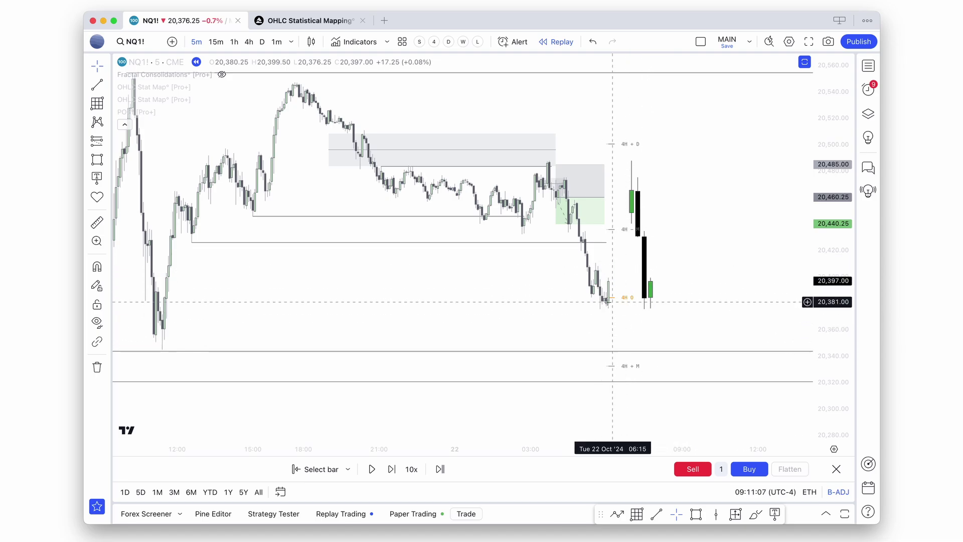
Advance the replay bar by bar from the new 4-hour open to about 22 Oct 07:40
scroll(610, 304, "up", 1)
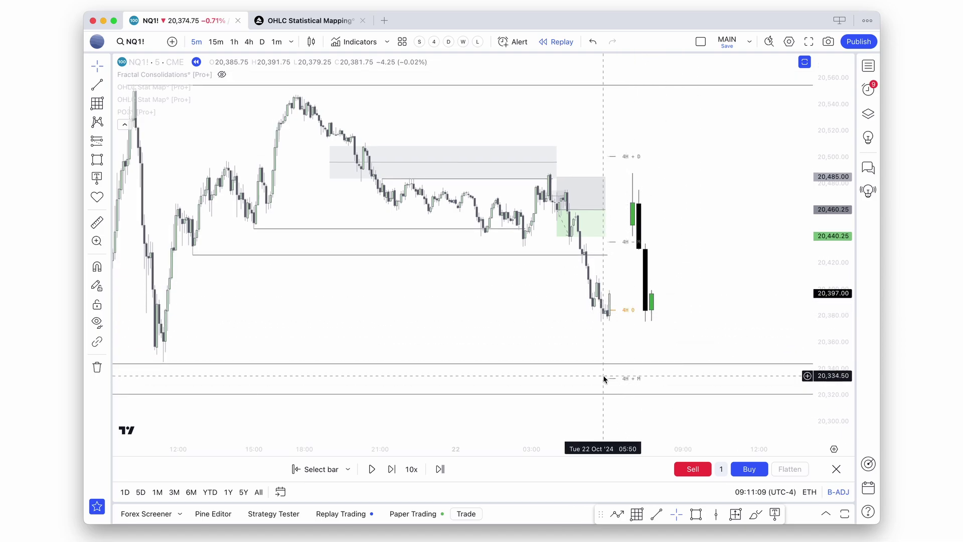
scroll(628, 354, "up", 1)
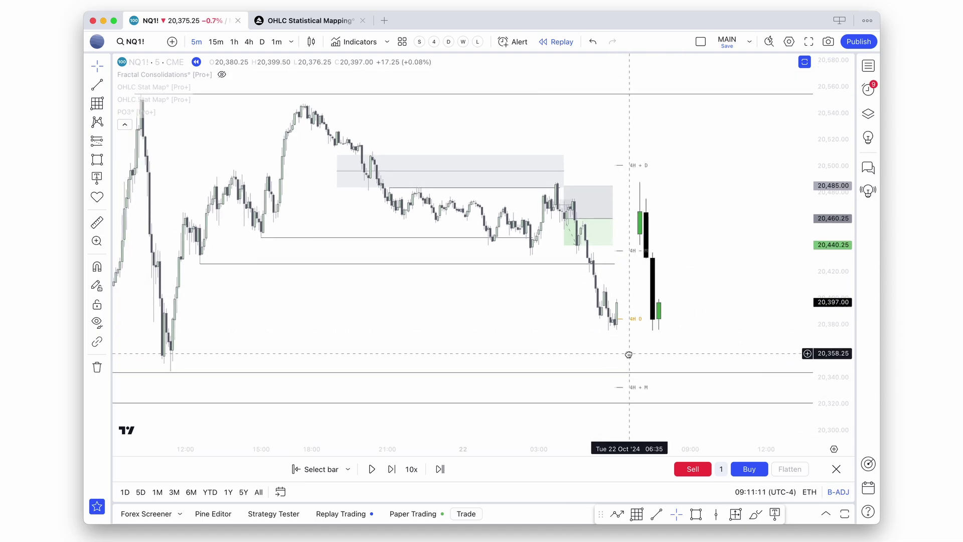
scroll(631, 346, "down", 3)
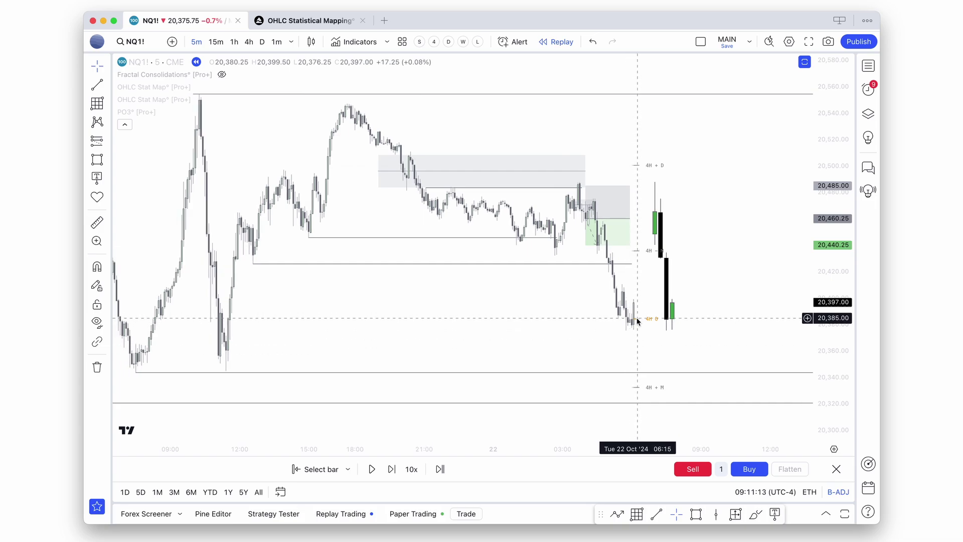
mouse_move(648, 320)
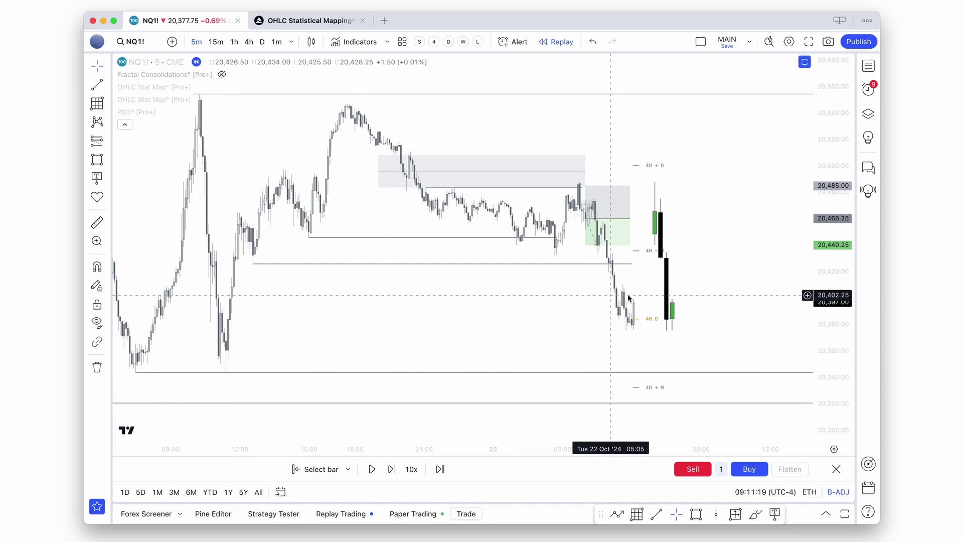
key("shift+Right")
key("shift+Right")
key("shift+Right")
key("shift+Right")
key("shift+Right")
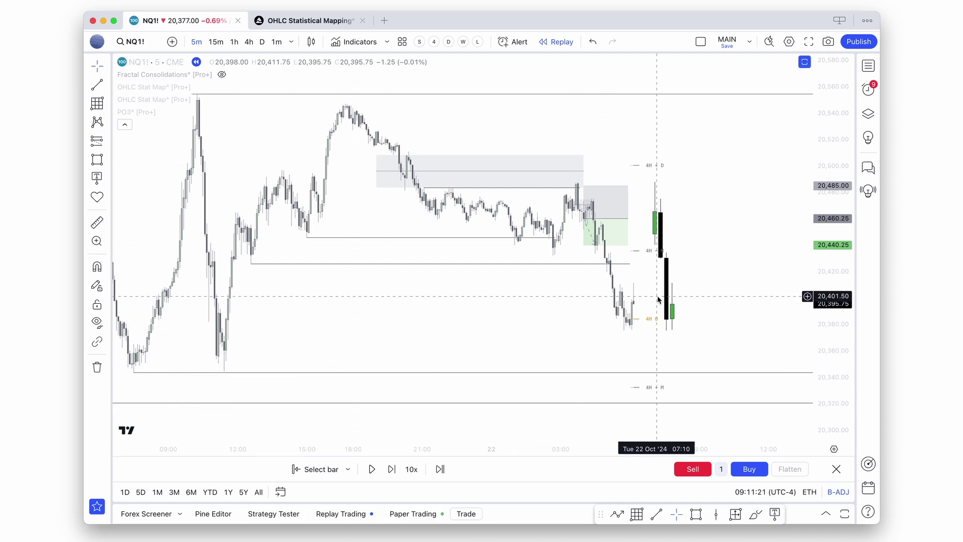
key("shift+Right")
key("shift+Right")
key("shift+Right")
key("shift+Right")
key("shift+Right")
key("shift+Right")
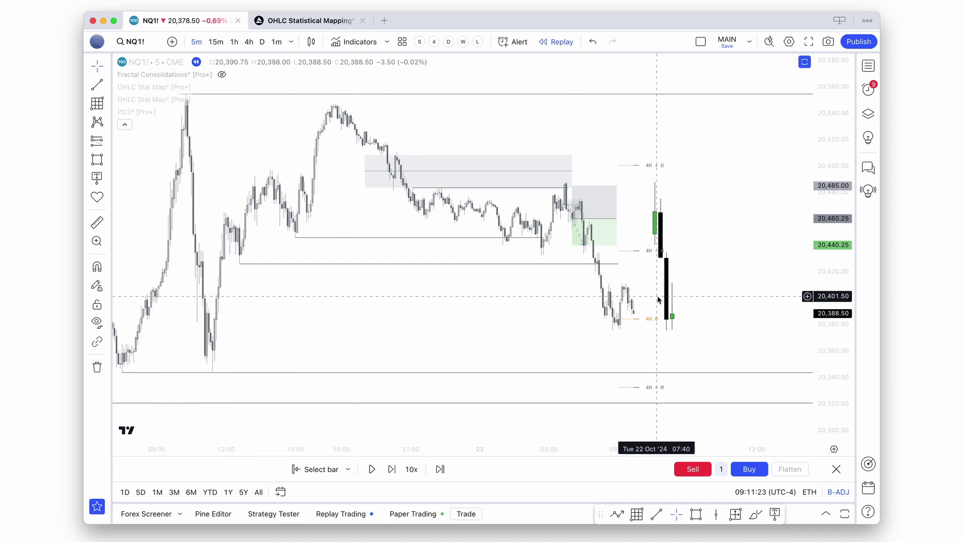
key("shift+Right")
key("shift+Right")
key("shift+Right")
key("shift+Right")
key("shift+Right")
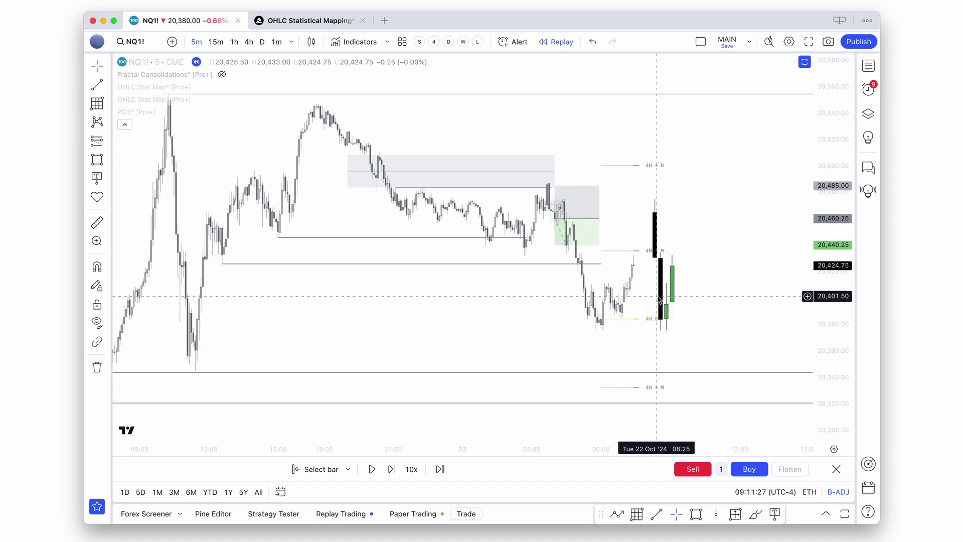
key("shift+Right")
key("shift+Right")
key("shift+Right")
Draw a horizontal trend line at 20,434.75 from the 22 Oct 05:10 candle to about 07:55
scroll(658, 296, "up", 3)
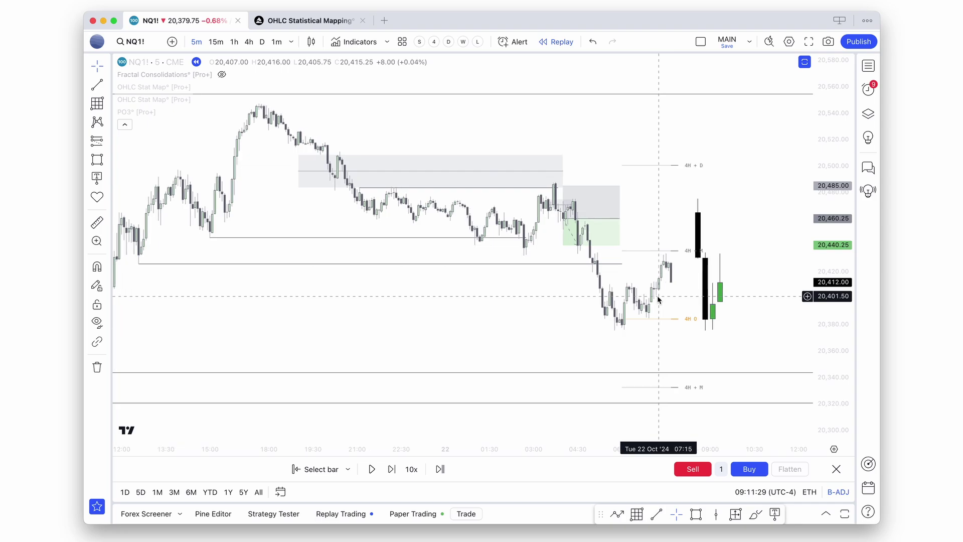
scroll(659, 299, "up", 3)
left_click(248, 136)
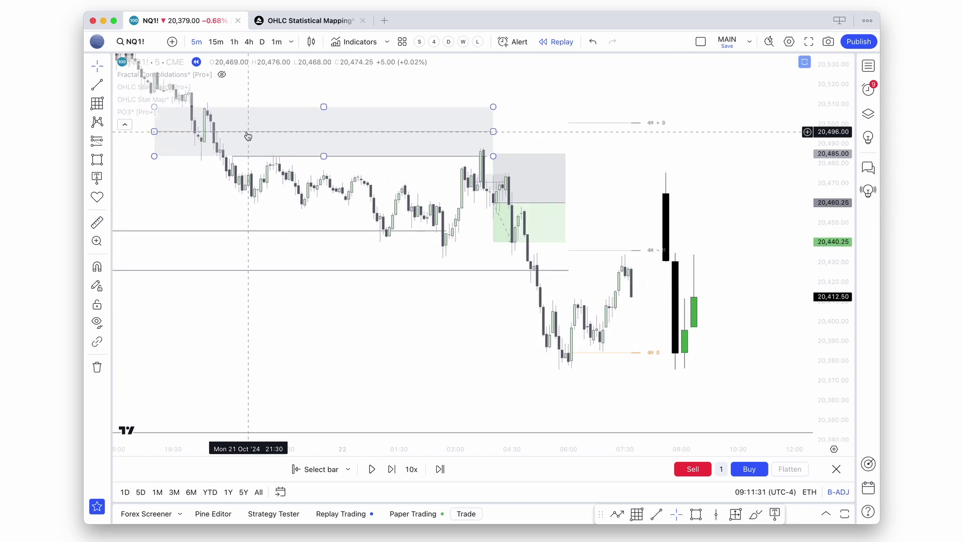
left_click(127, 100)
left_click(100, 86)
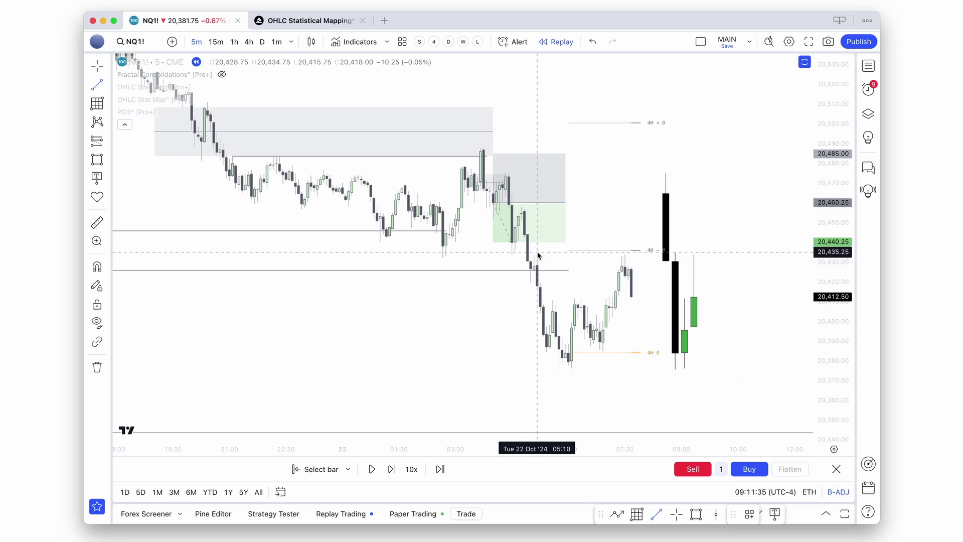
left_click(537, 252)
left_click(641, 253)
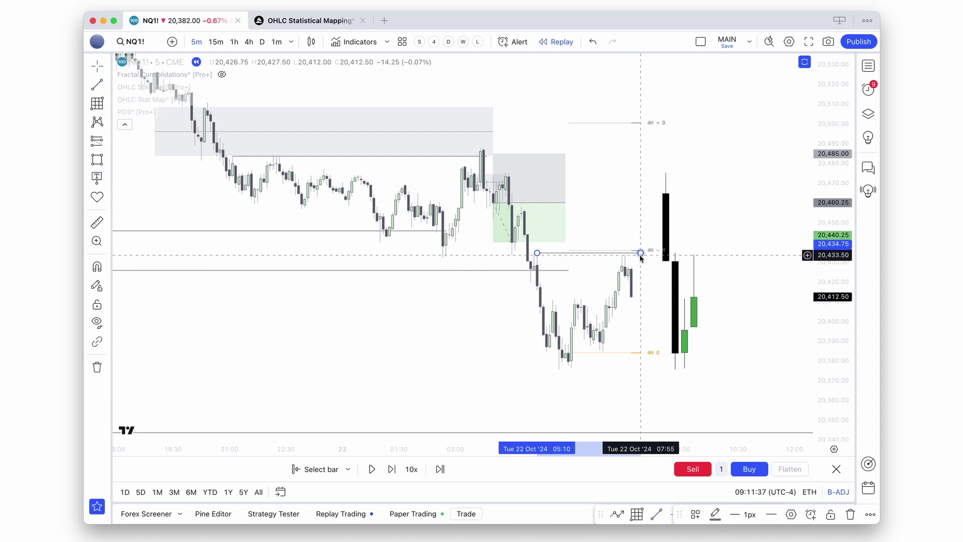
left_click(633, 258)
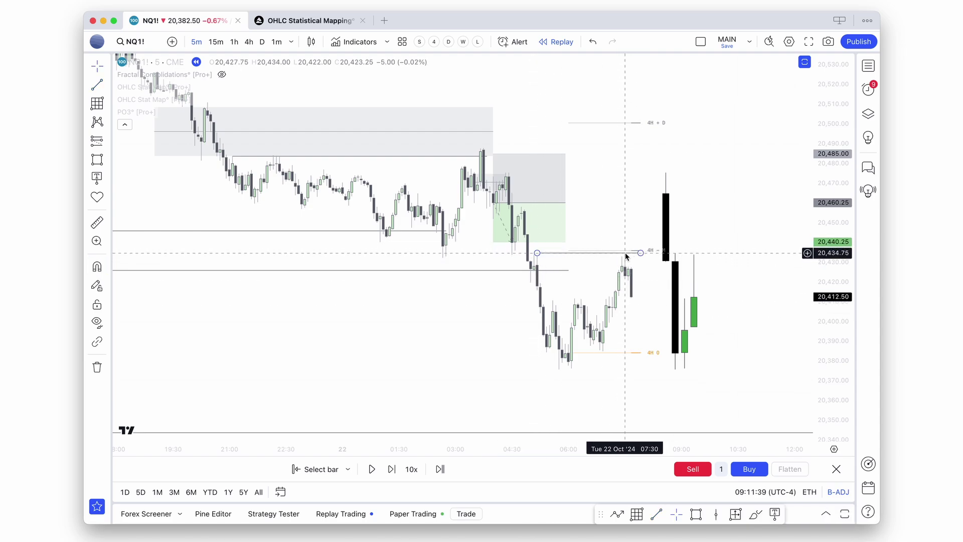
Advance the replay bar by bar to 22 Oct 08:15, beyond the 20,434.75 line and the 4-hour manipulation level
scroll(626, 257, "up", 3)
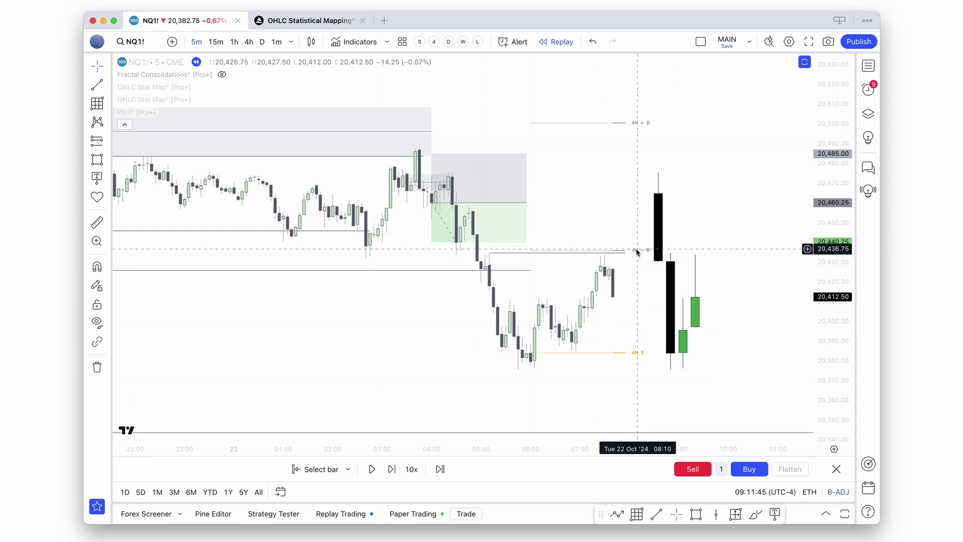
key("shift+Right")
key("shift+Right")
key("shift+Right")
key("shift+Right")
key("shift+Right")
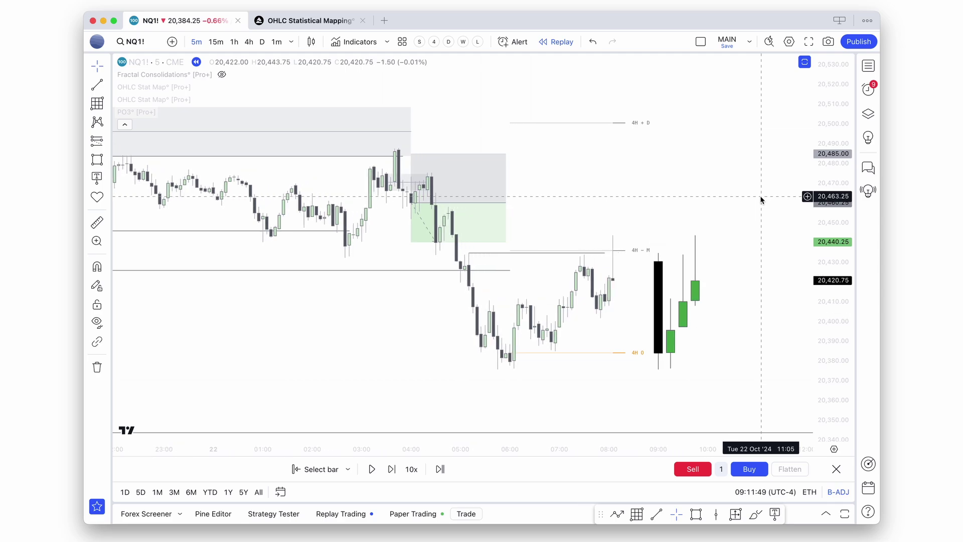
key("shift+Right")
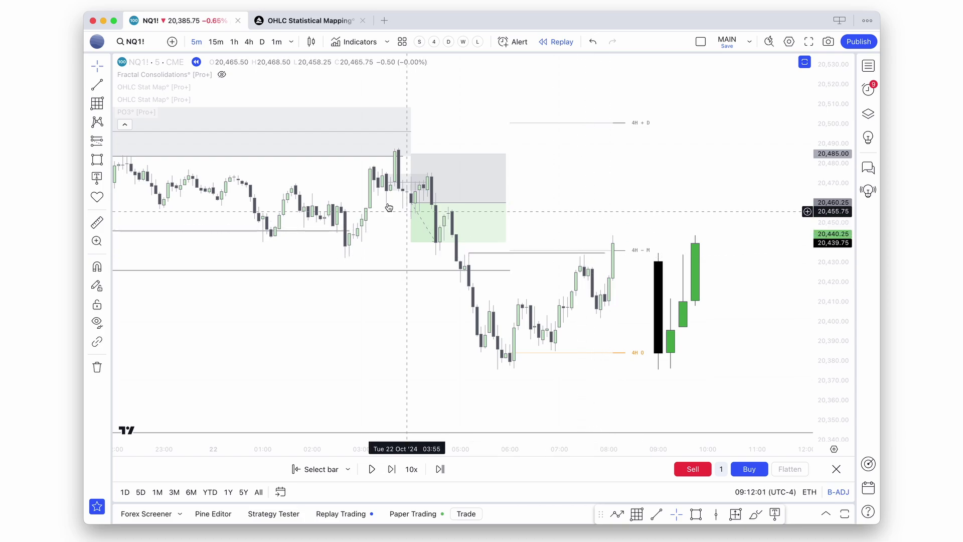
key("shift+Right")
key("shift+Right")
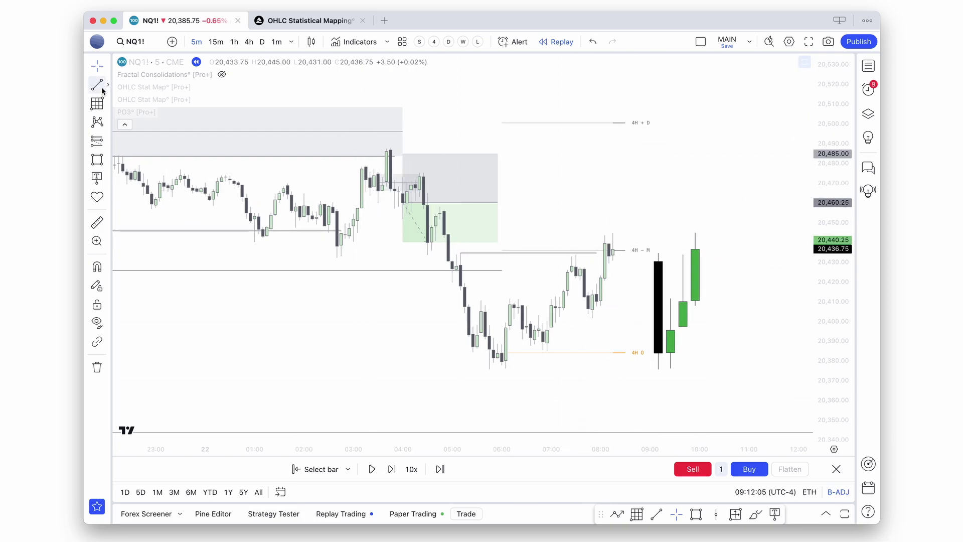
Draw a short horizontal trend line at the 08:05 candle's high, about 20,443.75, and advance the replay to 08:25
left_click(98, 86)
left_click(605, 235)
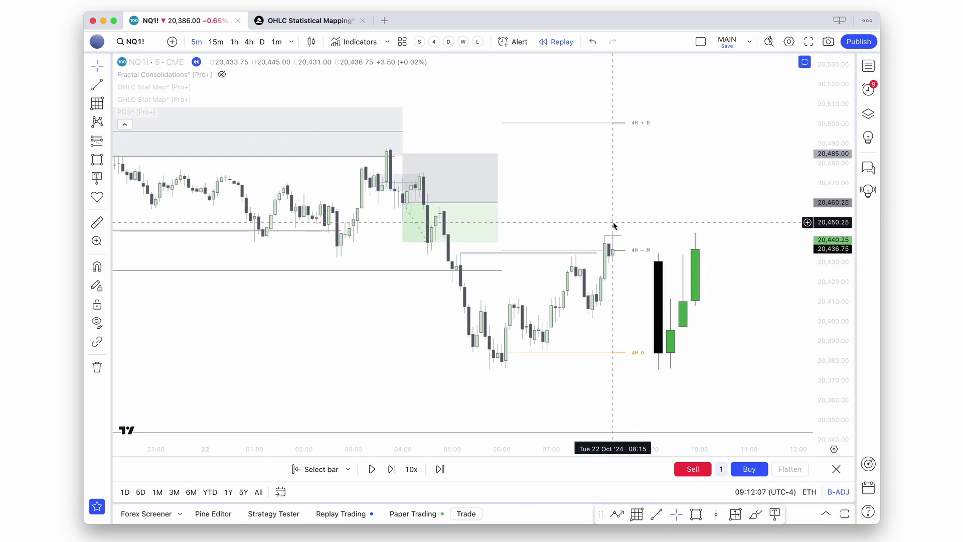
key("shift+Right")
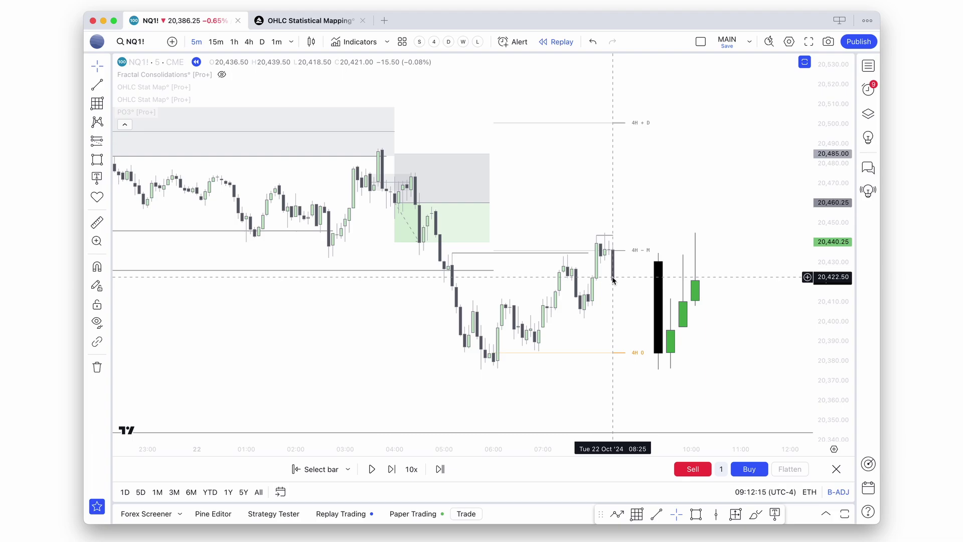
Check the chart on the 15-minute interval and switch it to 1 minute
type("15")
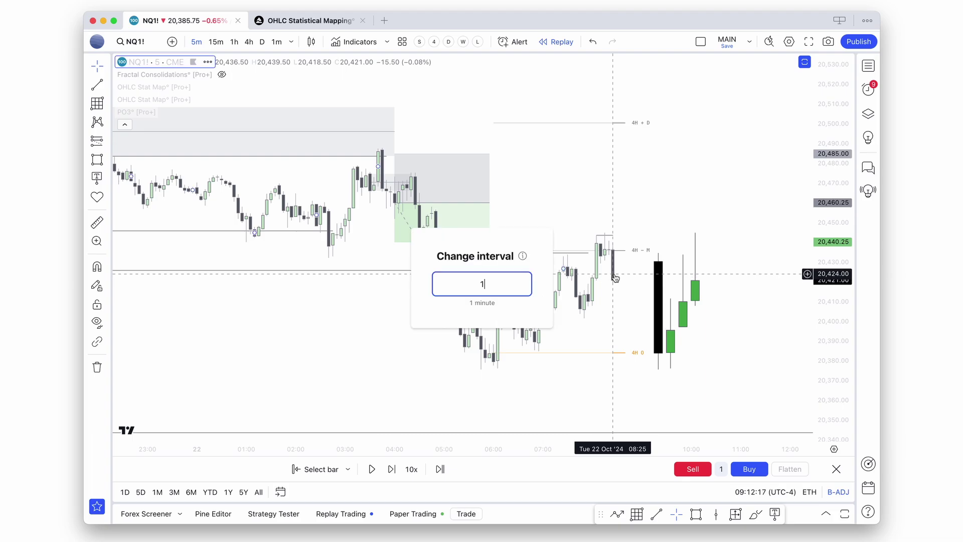
key("Return")
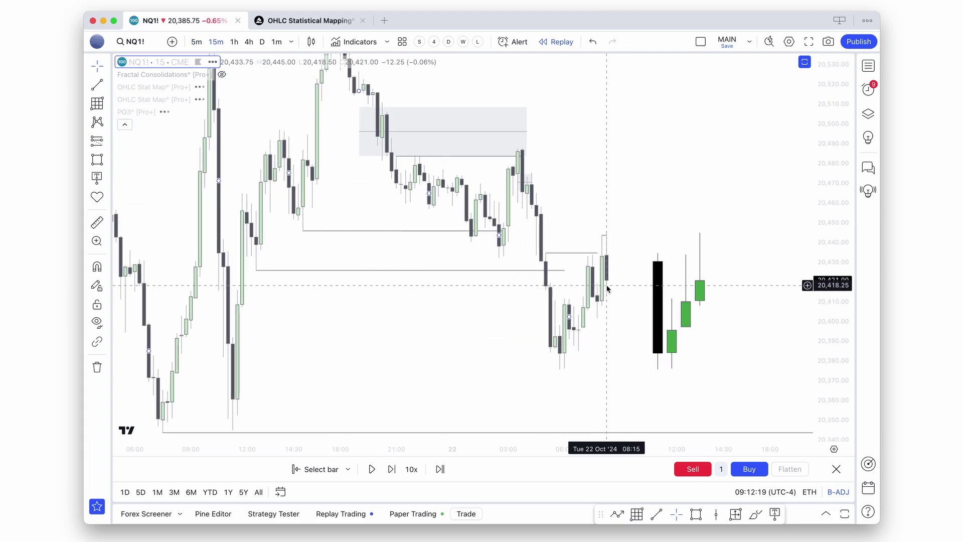
type("1")
key("Return")
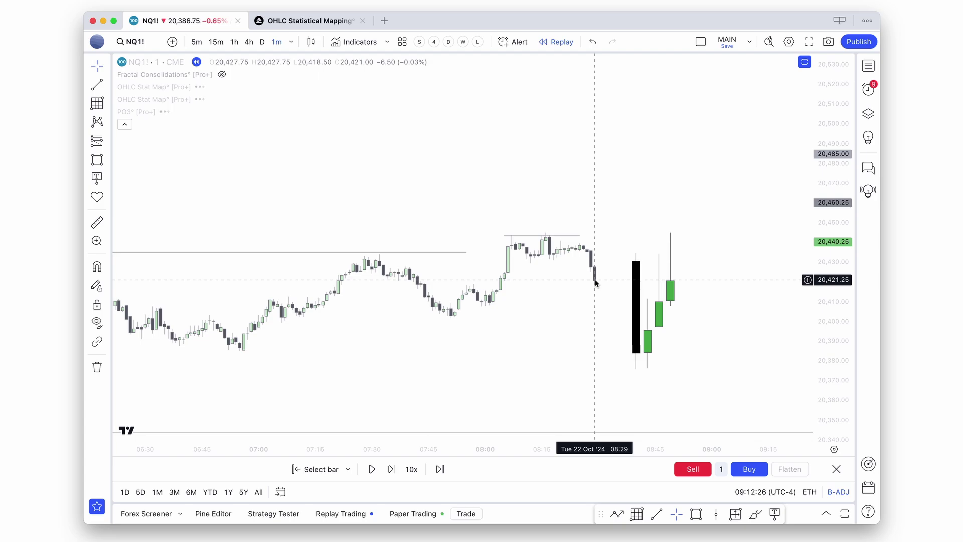
Draw a rectangle over the price gap from 20,434.75 to 20,427.75 near 08:28 and extend it to about 08:37
left_click_drag(834, 344, 822, 153)
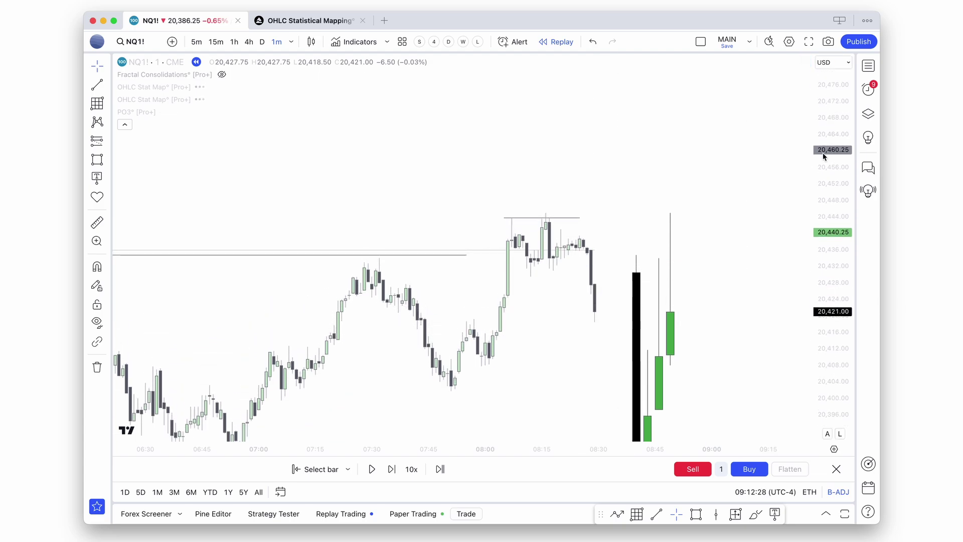
left_click(98, 165)
left_click(587, 253, "super")
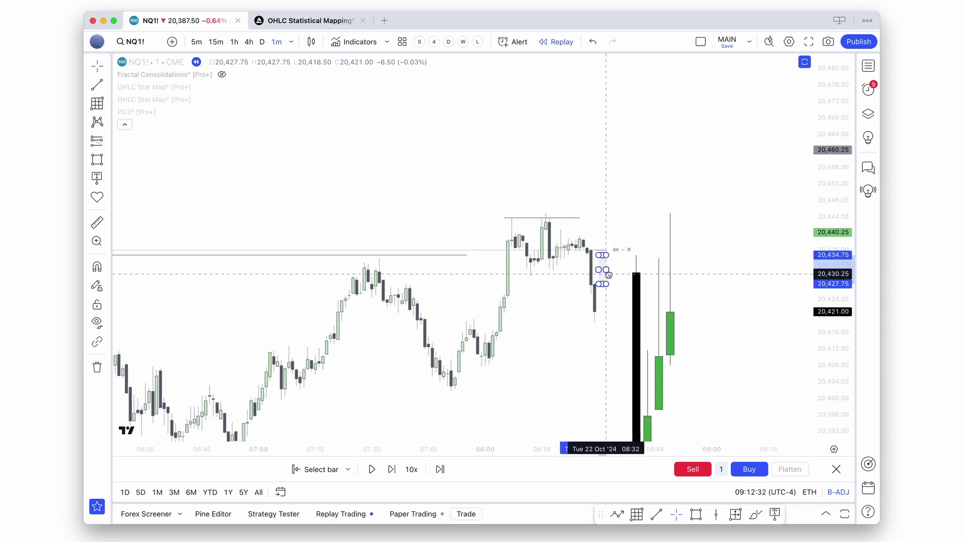
key("super+z")
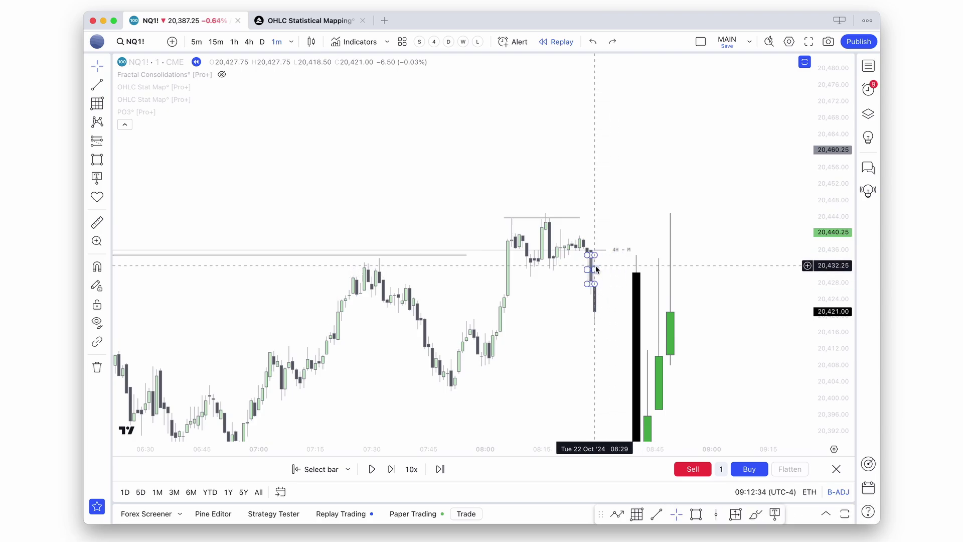
left_click_drag(596, 269, 625, 267)
Place a short position projection with its entry at 20,427.50 and its stop at 20,442.75, just ahead of the last candle
left_click(108, 141)
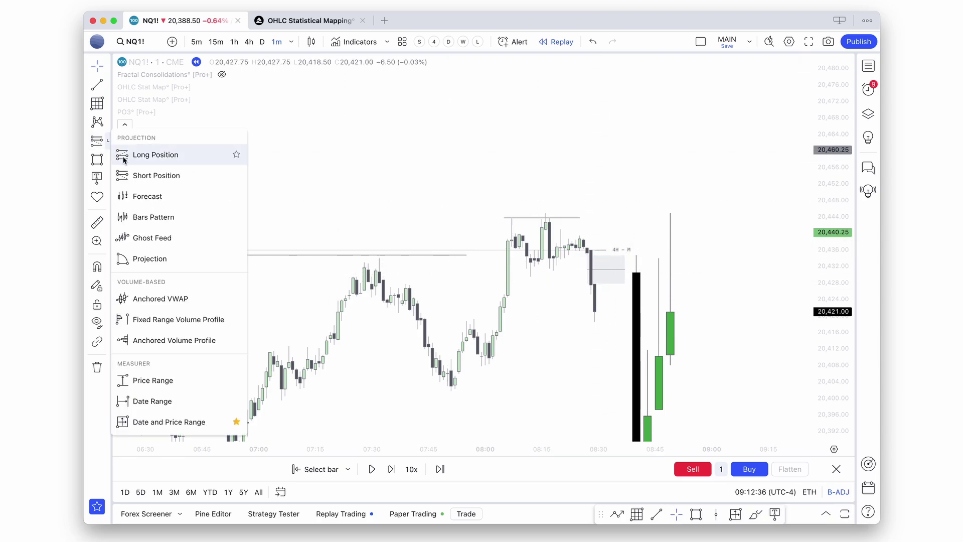
left_click(123, 155)
left_click(591, 285)
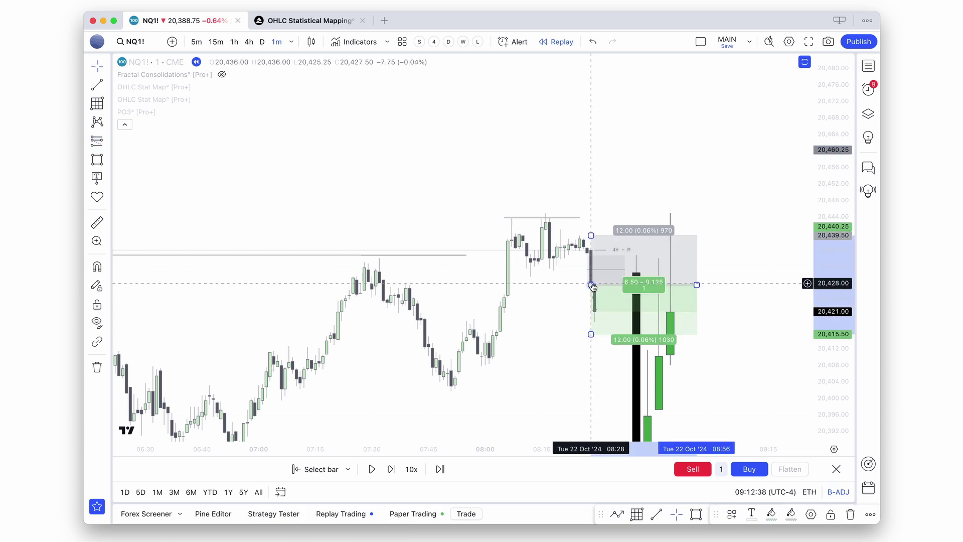
key("Escape")
left_click_drag(591, 235, 571, 222)
left_click_drag(619, 246, 637, 246)
Set the short position's target to 20,377.75, below the 4-hour open, and return the chart to the 5-minute interval
scroll(652, 292, "down", 5)
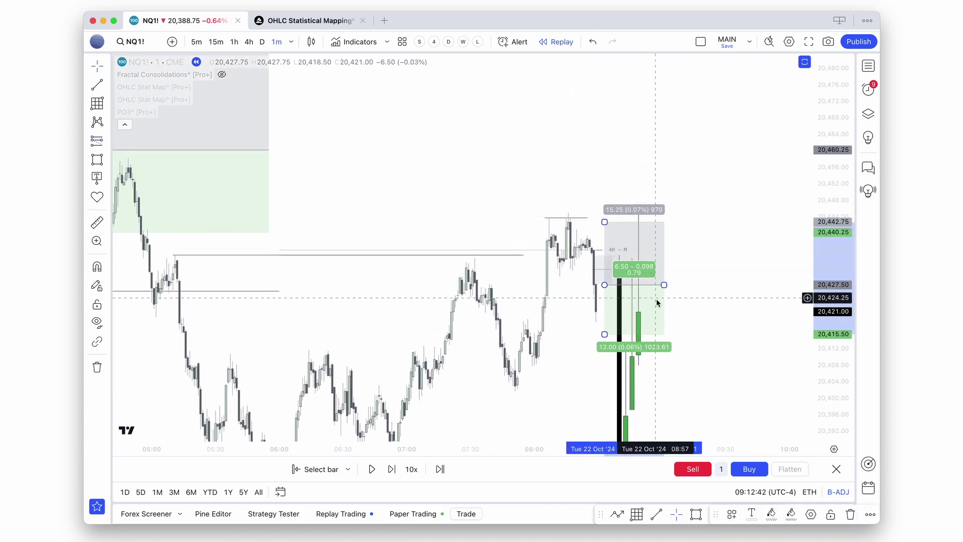
left_click_drag(823, 213, 805, 355)
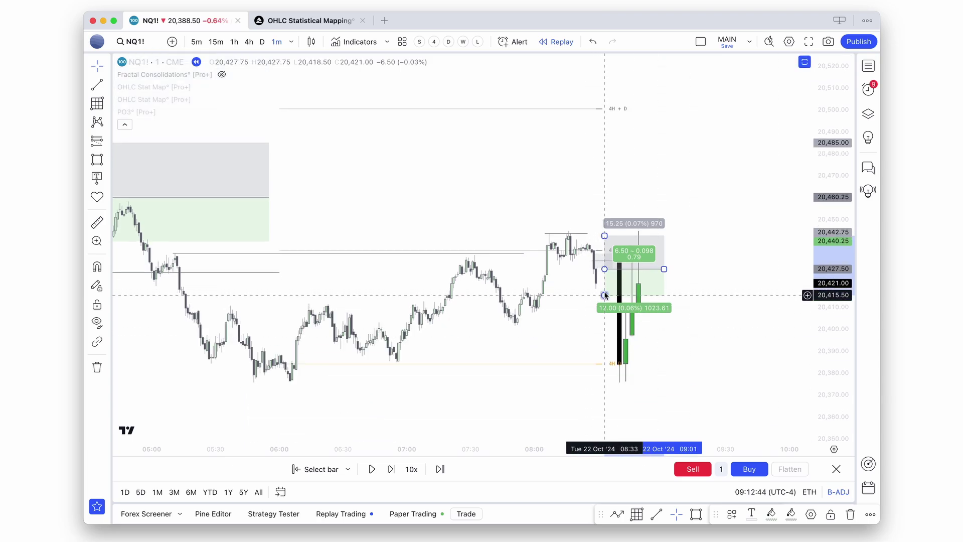
left_click_drag(605, 295, 605, 377)
left_click(721, 245)
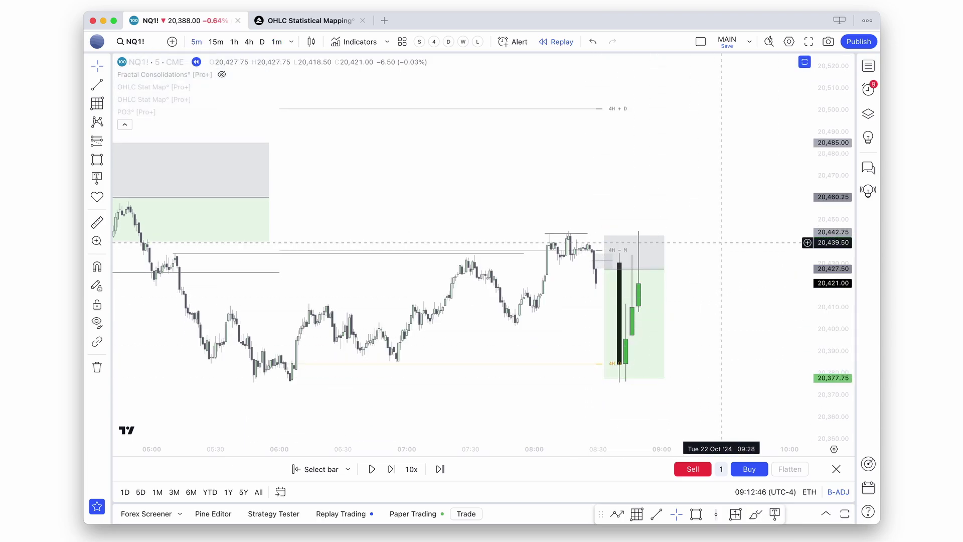
Advance the replay bar by bar to about 22 Oct 08:45 to play out the short position
scroll(722, 243, "down", 5)
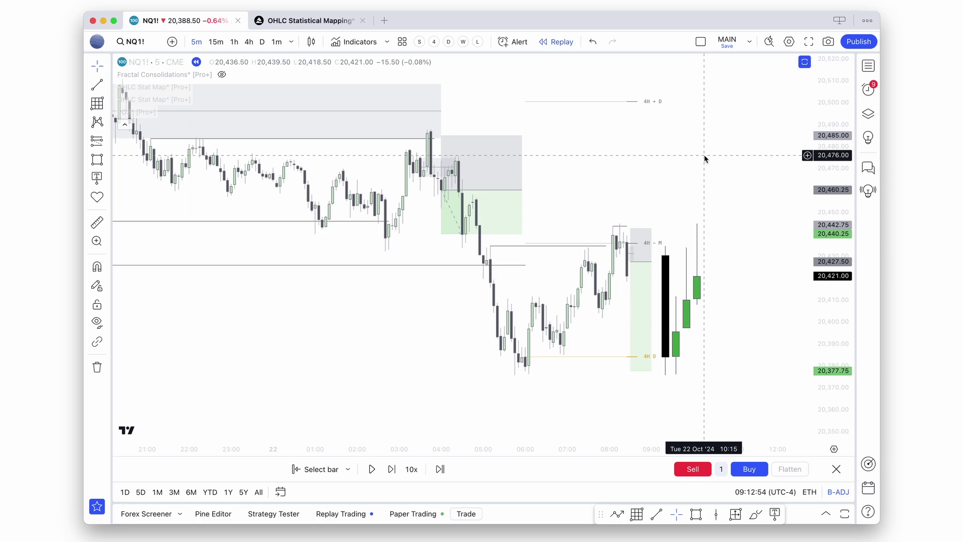
key("shift+Right")
key("shift+Right")
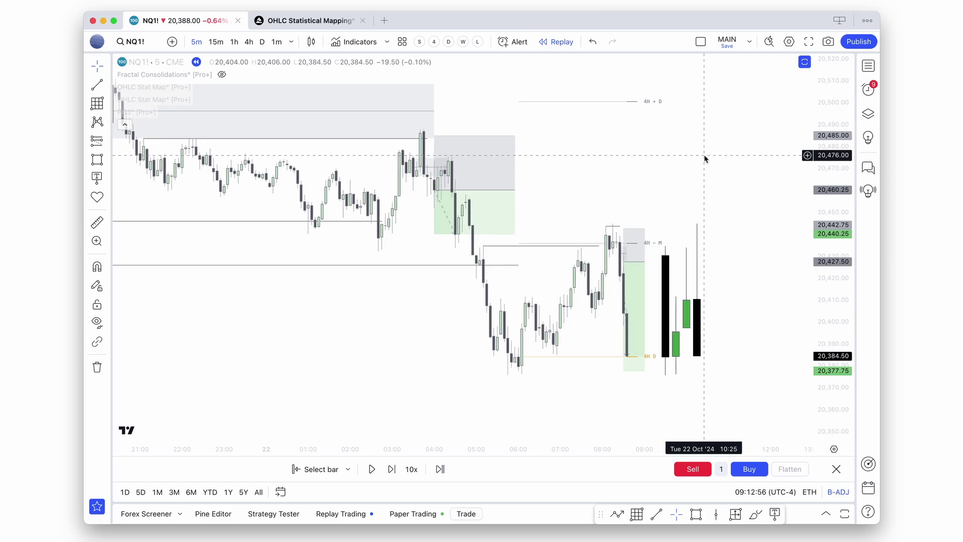
key("shift+Right")
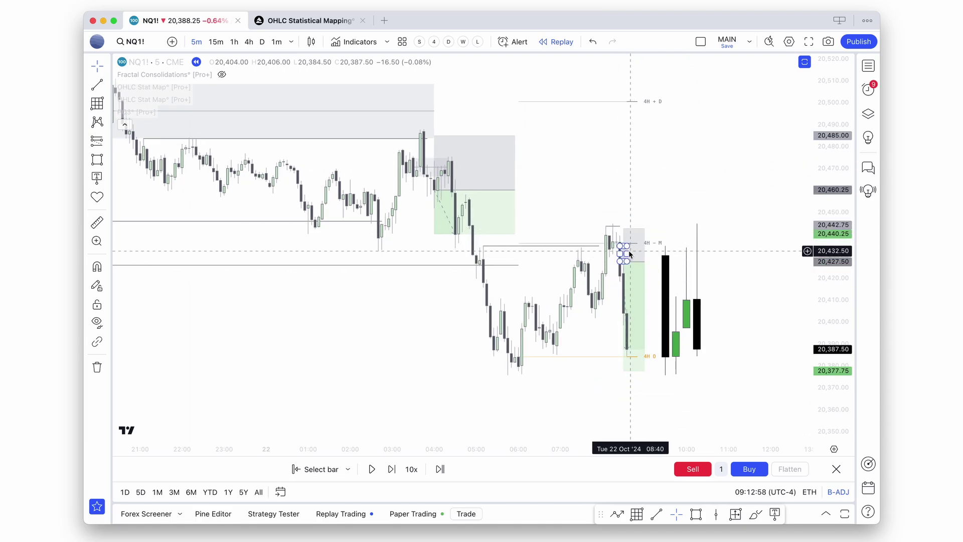
scroll(634, 265, "up", 2)
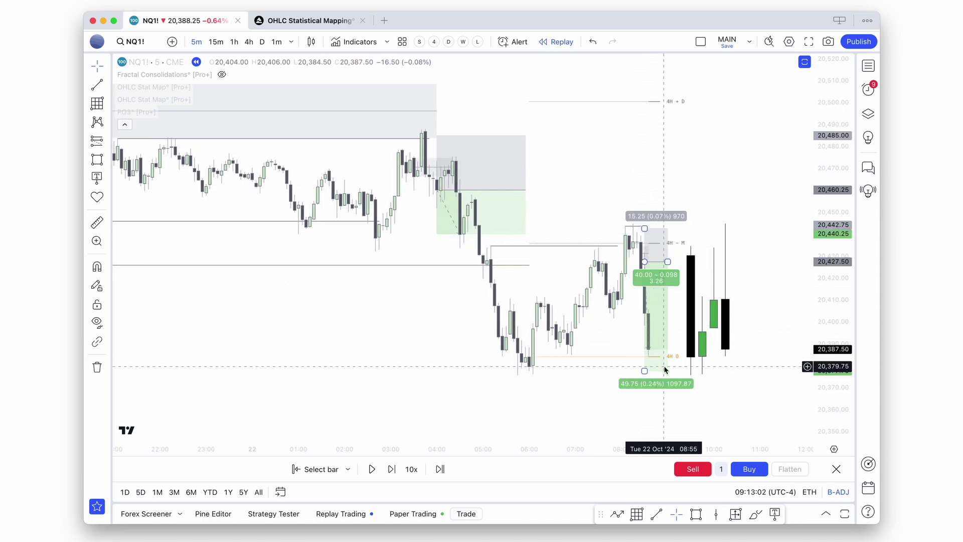
left_click_drag(845, 261, 846, 326)
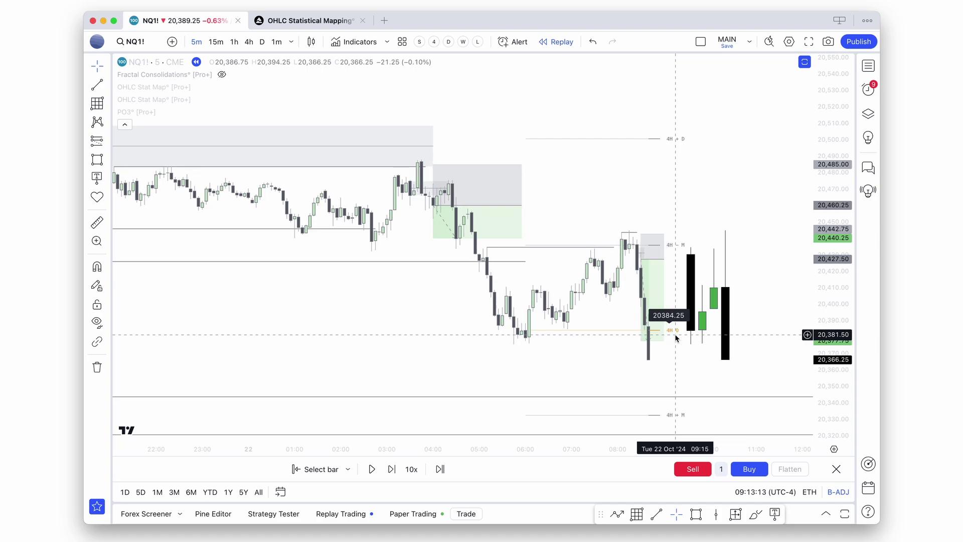
key("shift+Right")
left_click_drag(849, 251, 834, 288)
scroll(753, 330, "down", 2)
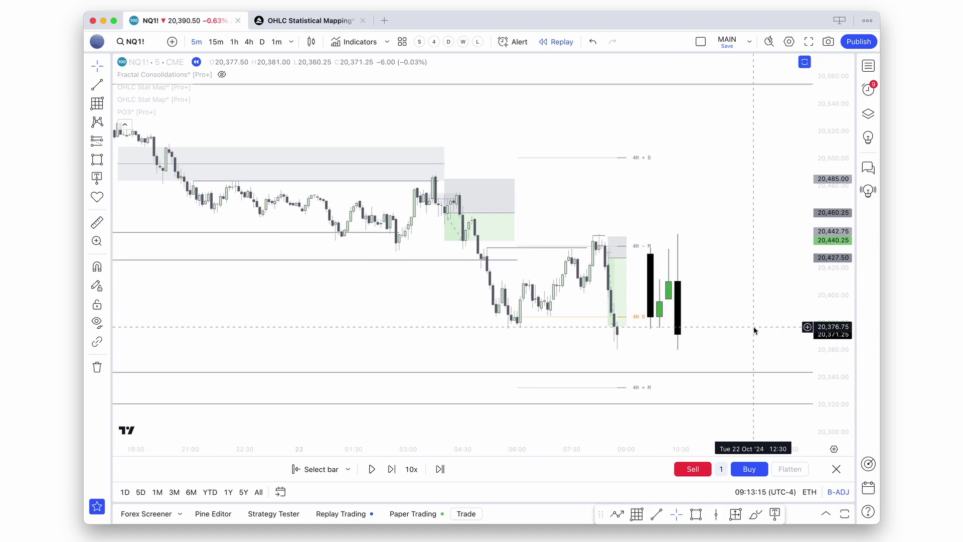
Advance the NQ1! replay through its remaining bars to the live 5-minute chart and examine the open short position and its executions
scroll(754, 330, "down", 5)
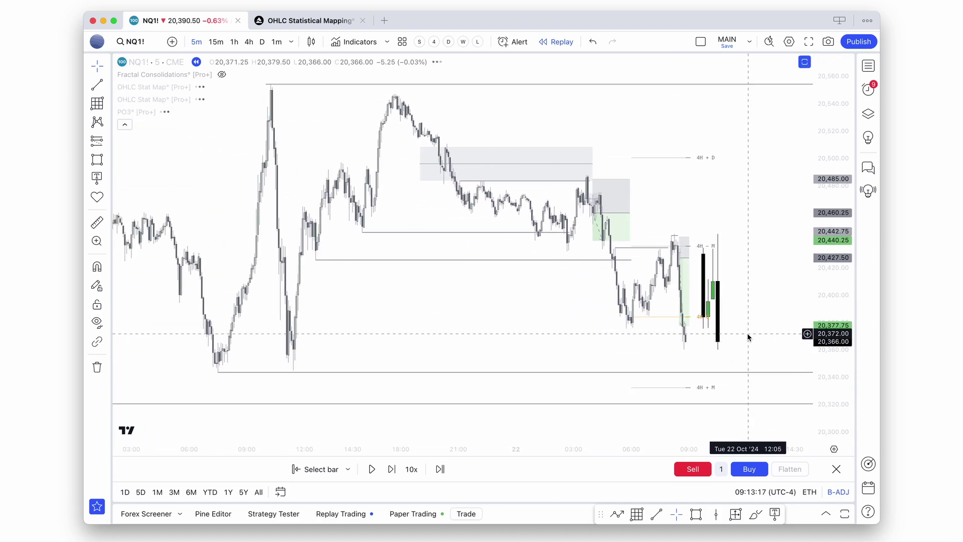
scroll(747, 337, "up", 3)
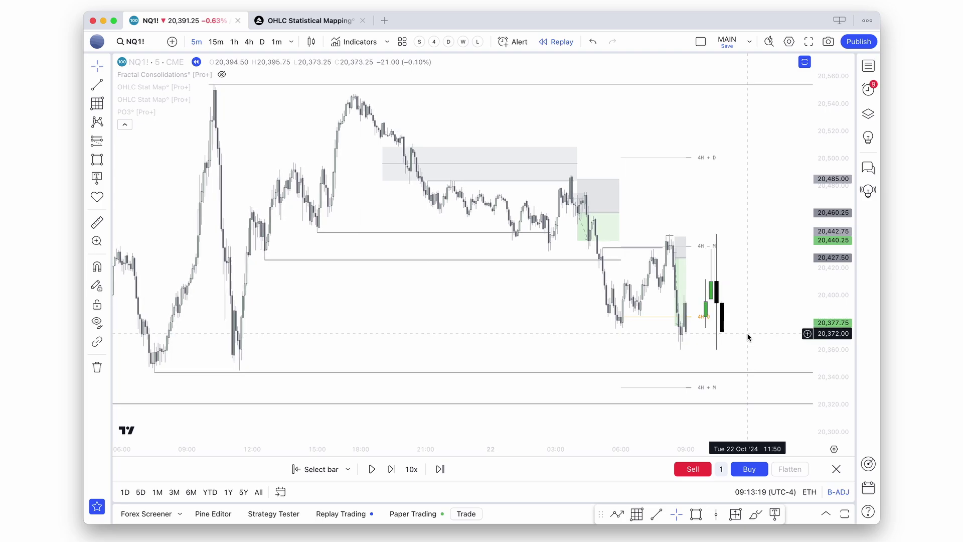
key("shift+Right")
scroll(747, 335, "up", 2)
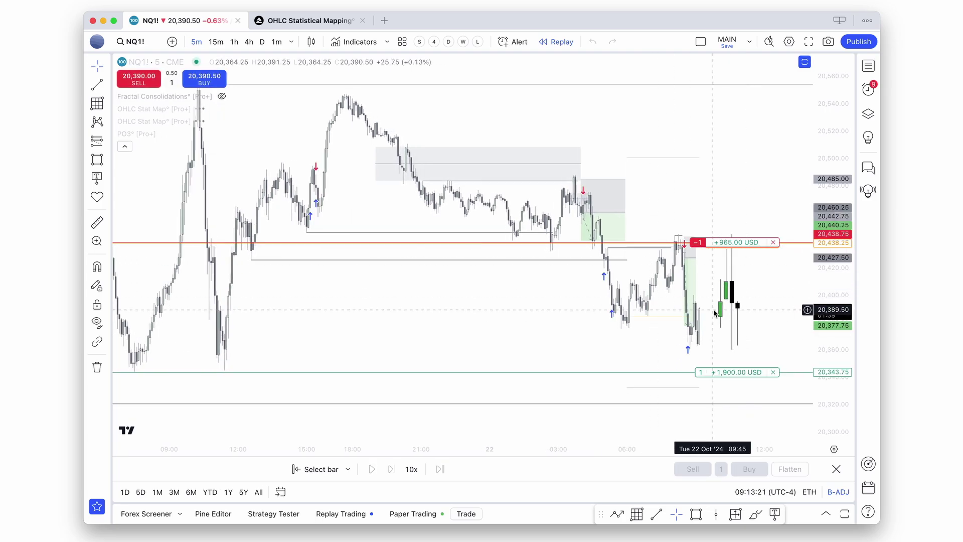
scroll(695, 309, "right", 1)
scroll(695, 311, "down", 2)
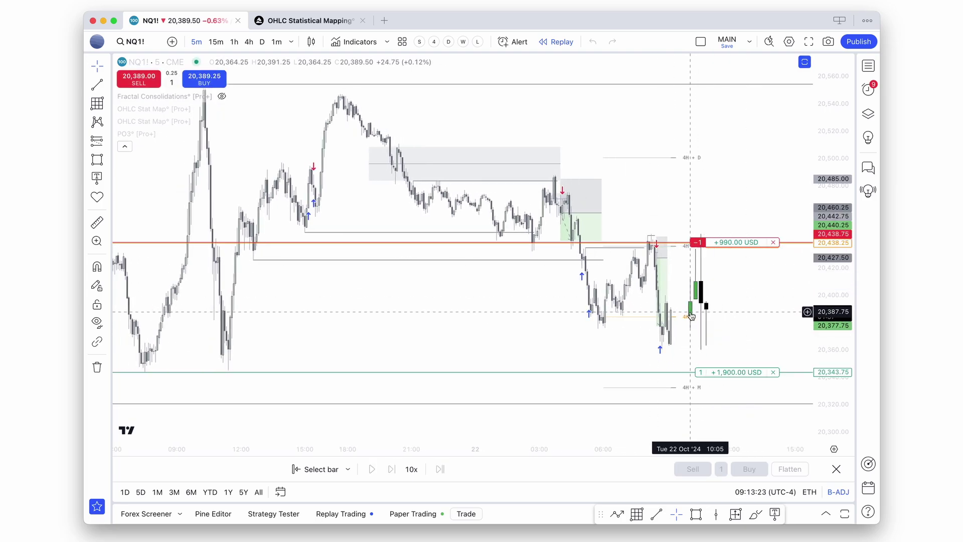
scroll(684, 309, "down", 2)
scroll(673, 300, "right", 1)
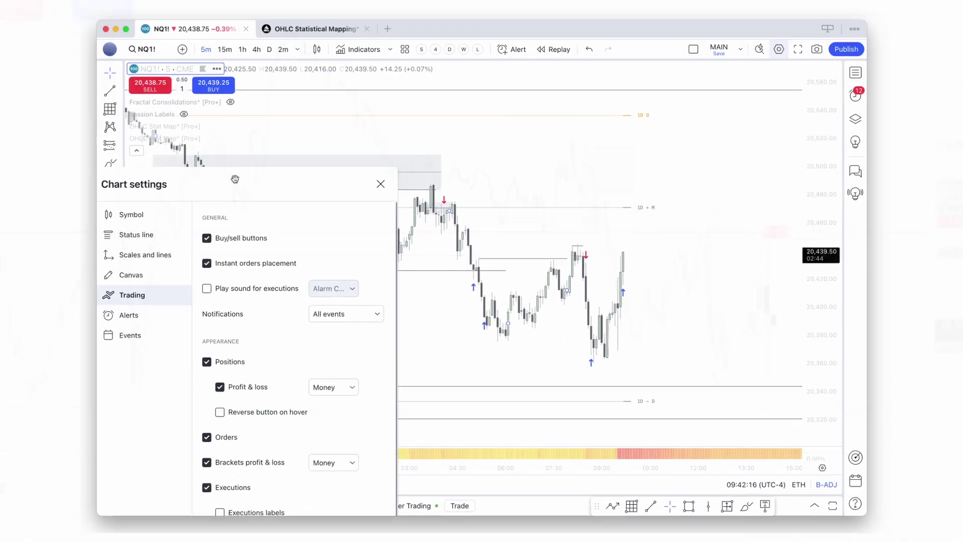
Show the executions labels through the trading settings to read the fill prices, hide them again and close the chart settings
scroll(252, 287, "down", 1)
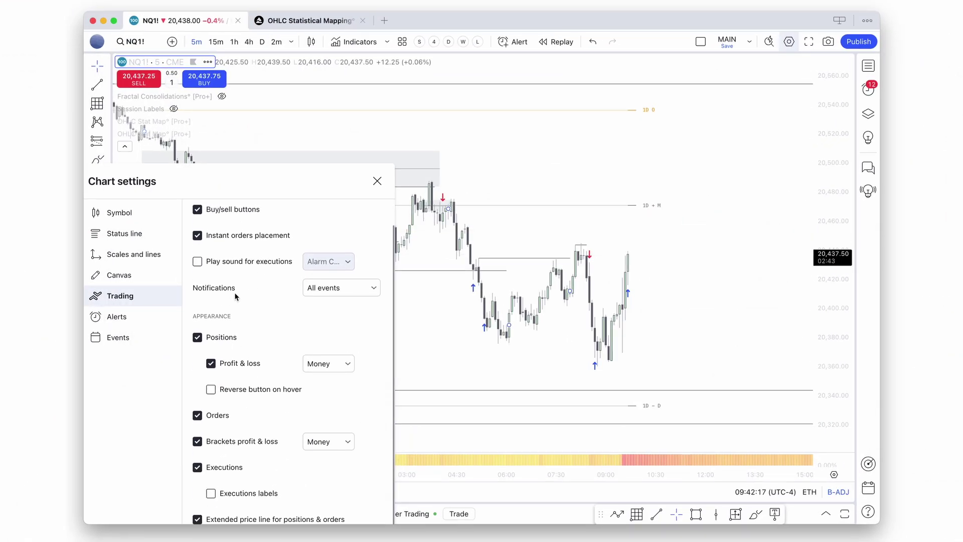
left_click_drag(256, 178, 240, 164)
left_click(224, 474)
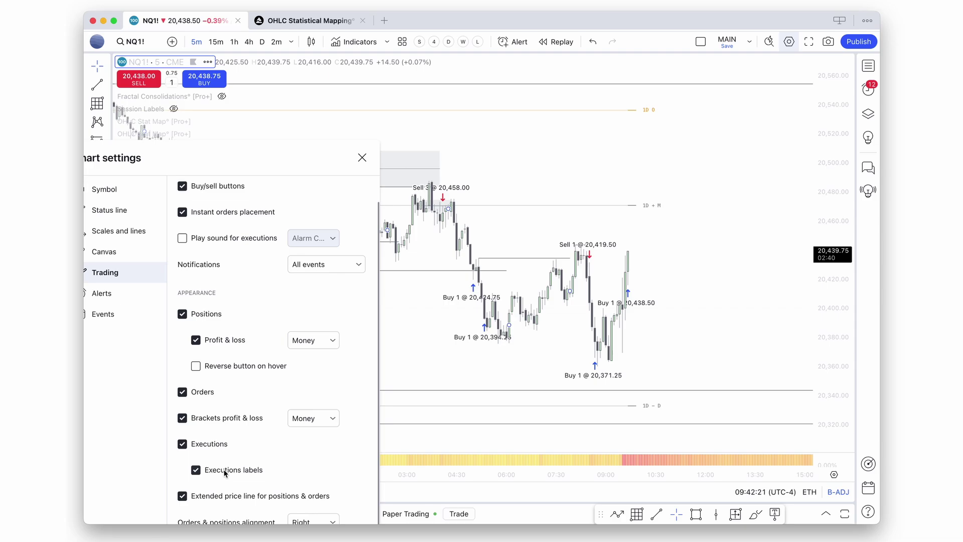
left_click(225, 474)
left_click(362, 157)
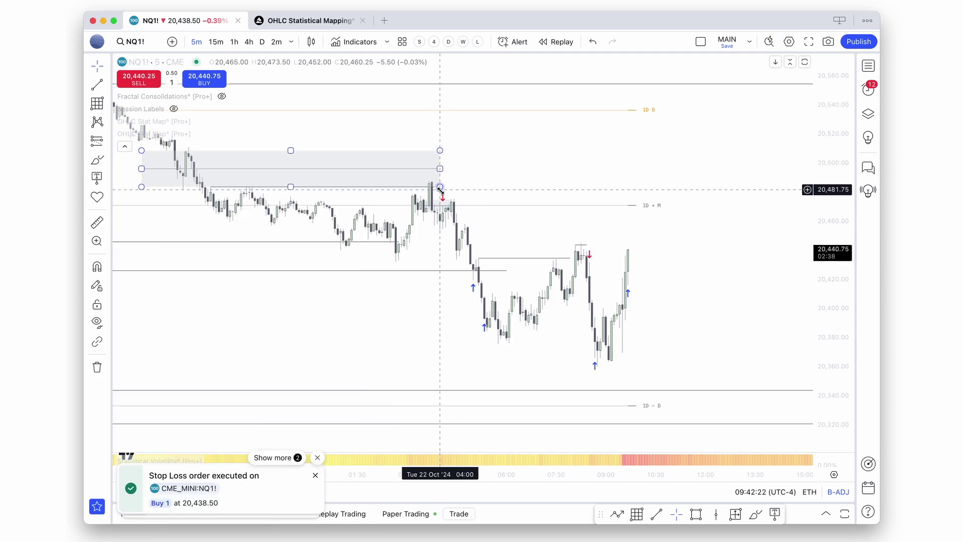